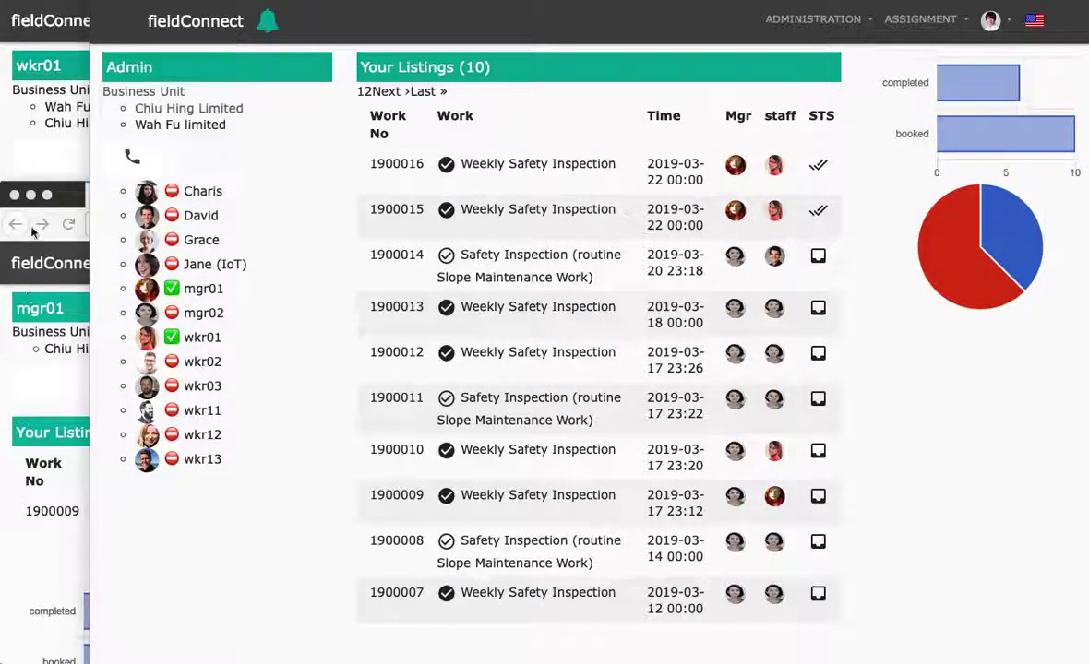
# Review the mgr01 and wkr01 dashboards and the admin's contact list with each user's online status
pyautogui.click(38, 164)
pyautogui.click(41, 563)
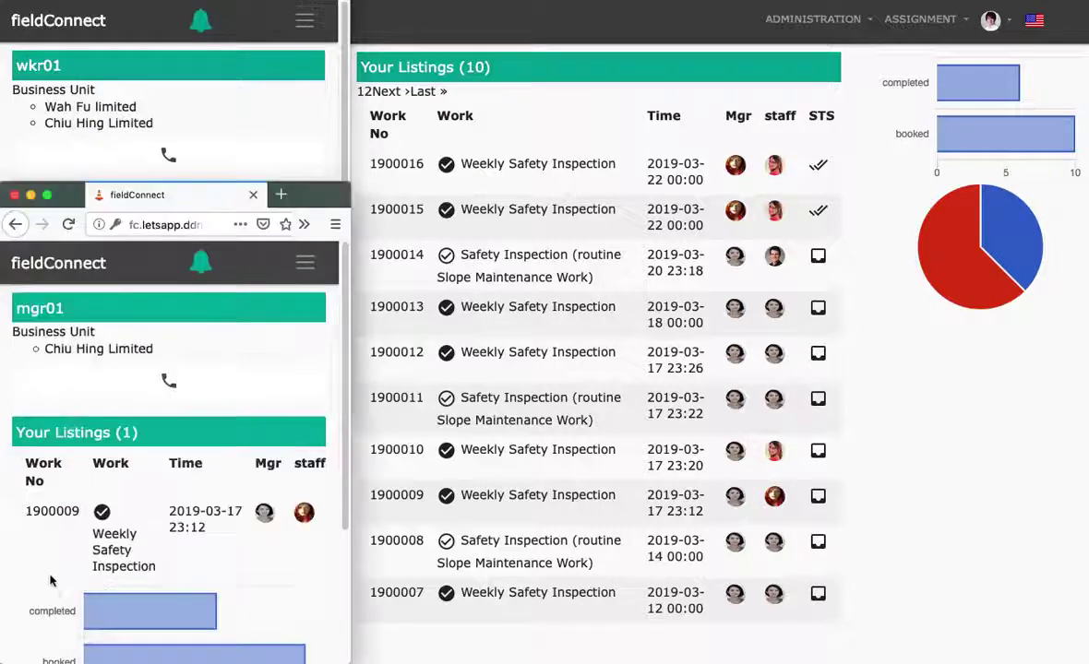
pyautogui.click(562, 125)
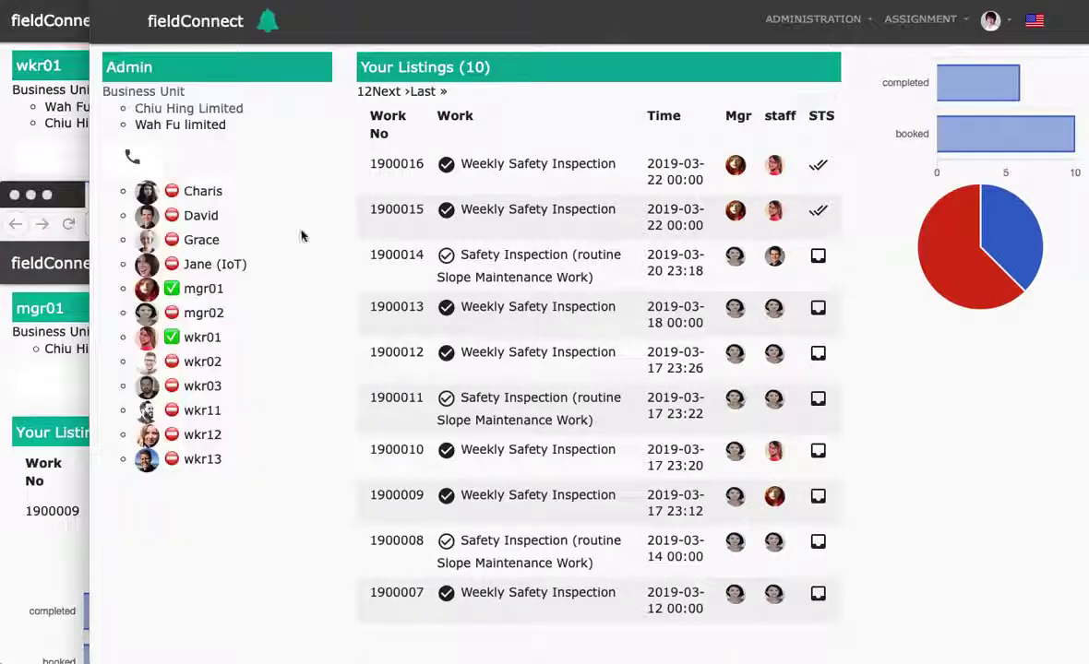
pyautogui.click(133, 157)
pyautogui.click(133, 159)
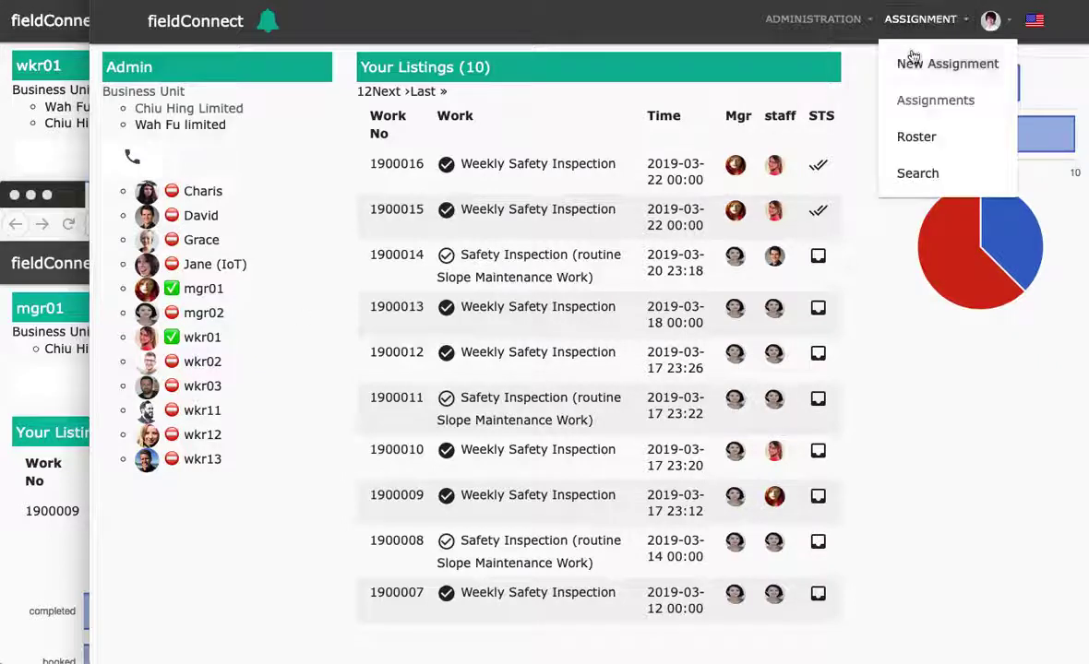
# Create and save a new assignment with work Weekly Safety Inspection and contractor Chiu Hing Limited
pyautogui.click(425, 125)
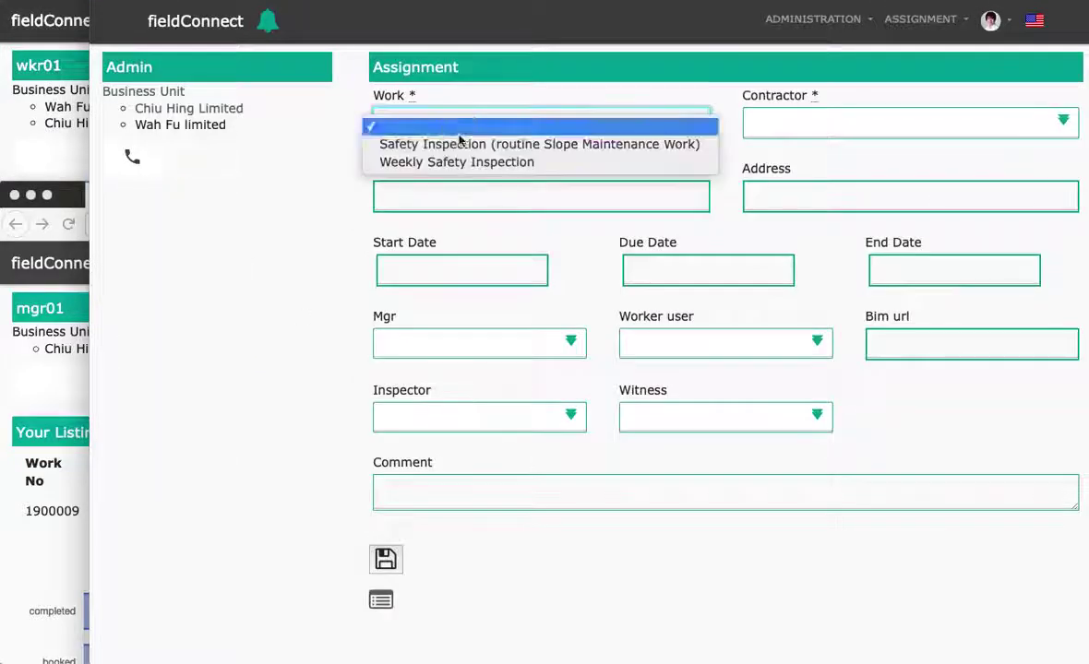
pyautogui.click(425, 161)
pyautogui.click(879, 120)
pyautogui.click(787, 145)
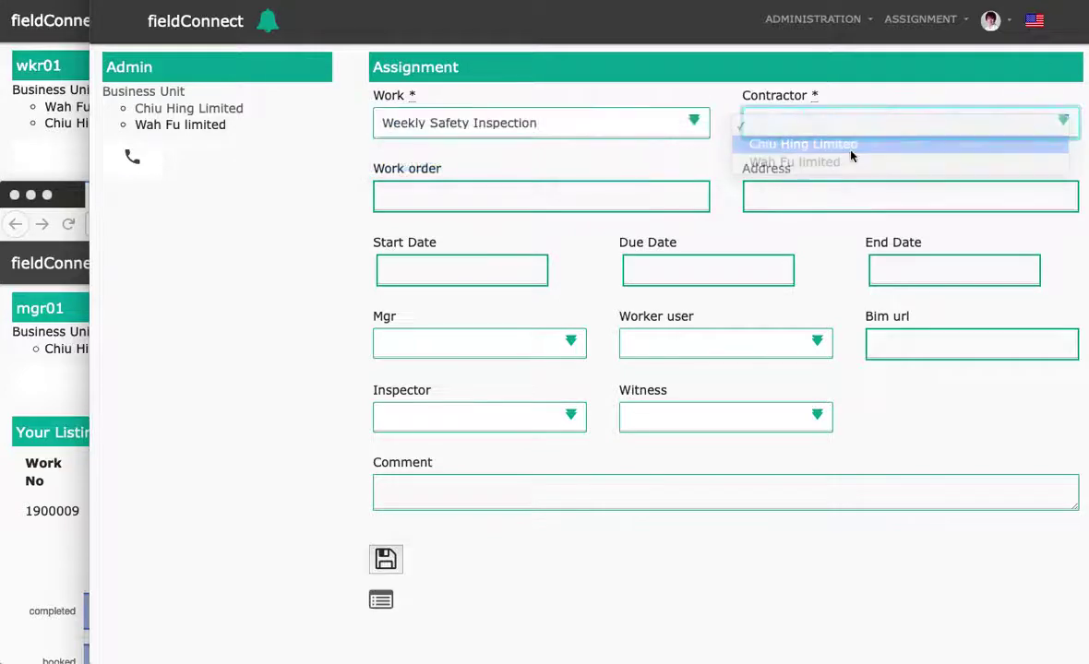
pyautogui.click(386, 562)
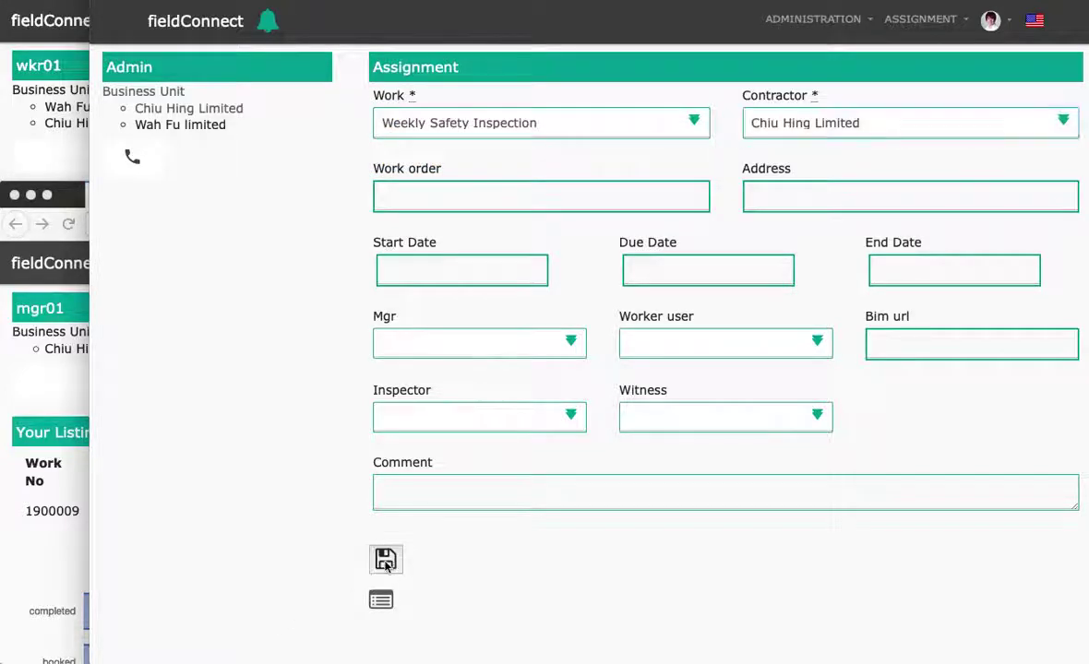
pyautogui.click(385, 559)
# Switch to the mgr01 window and open the new assignment 1900017 from the manager's notifications
pyautogui.click(29, 578)
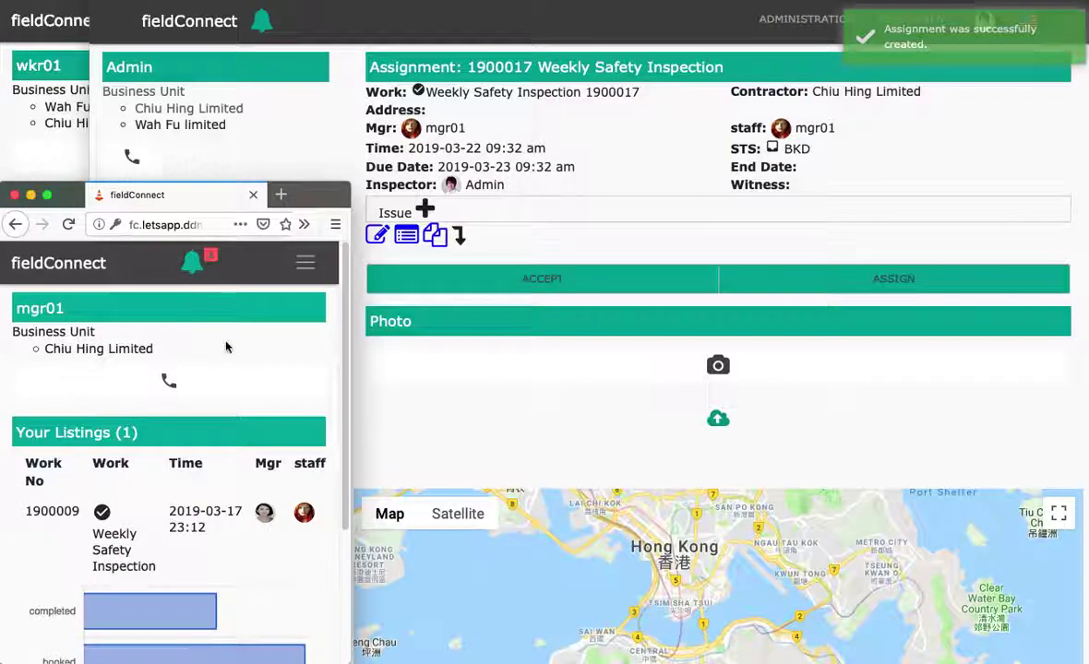
pyautogui.scroll(-1, 226, 347)
pyautogui.scroll(-3, 226, 347)
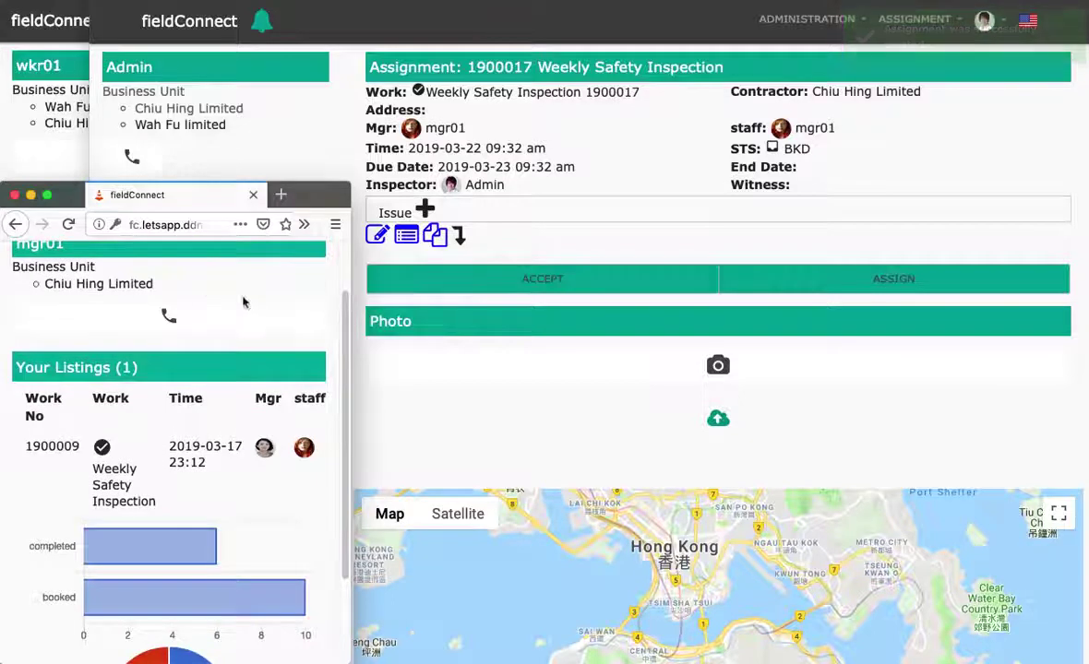
pyautogui.scroll(2, 114, 318)
pyautogui.tripleClick(114, 318)
pyautogui.scroll(2, 114, 318)
pyautogui.click(190, 266)
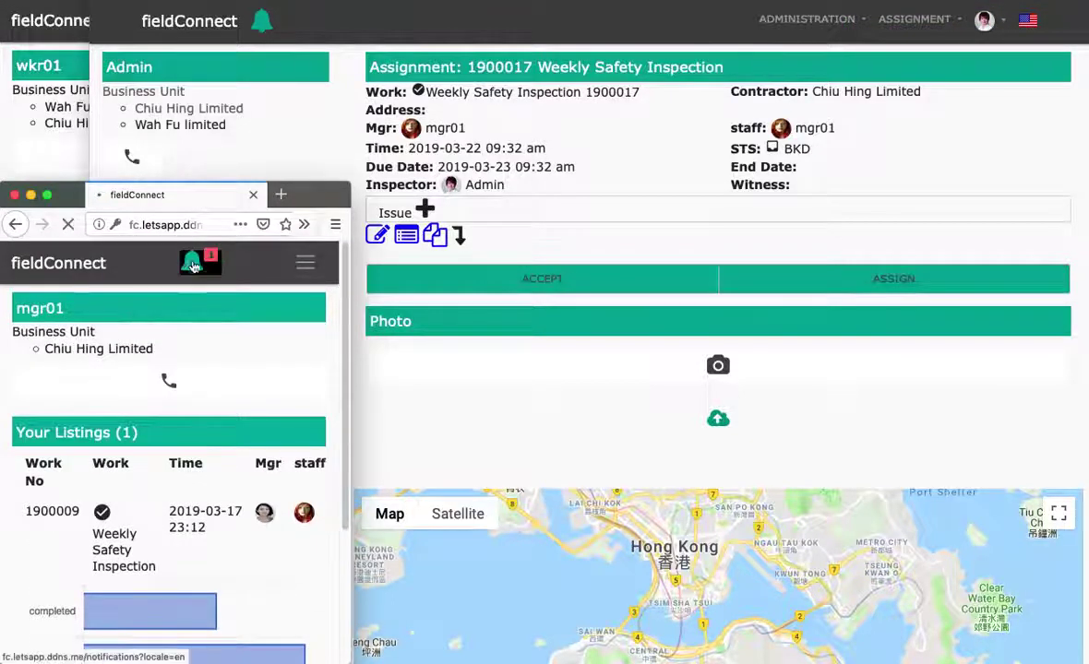
pyautogui.click(192, 266)
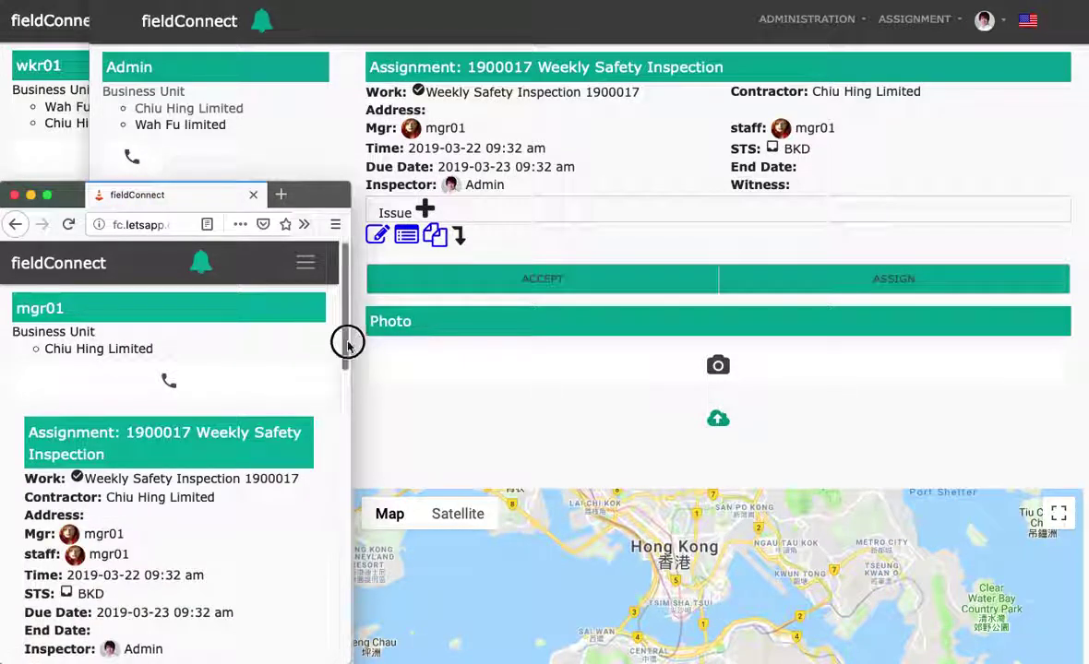
# Open assignment 1900017 for editing as mgr01 and enter BBC-01 as its work order
pyautogui.moveTo(345, 344); pyautogui.dragTo(345, 407)
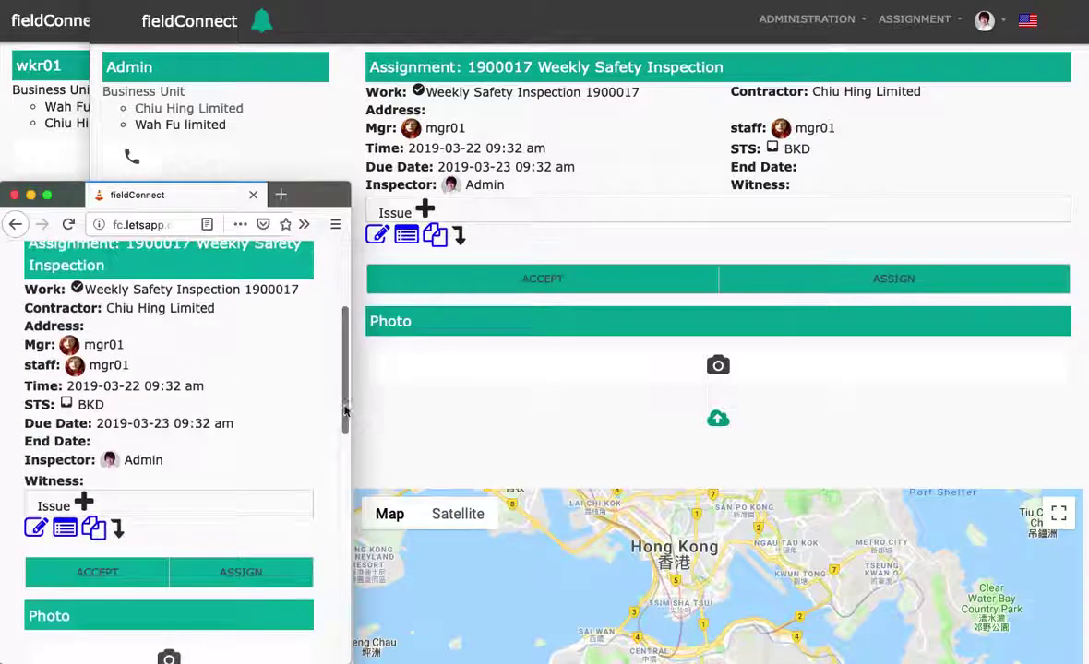
pyautogui.click(34, 532)
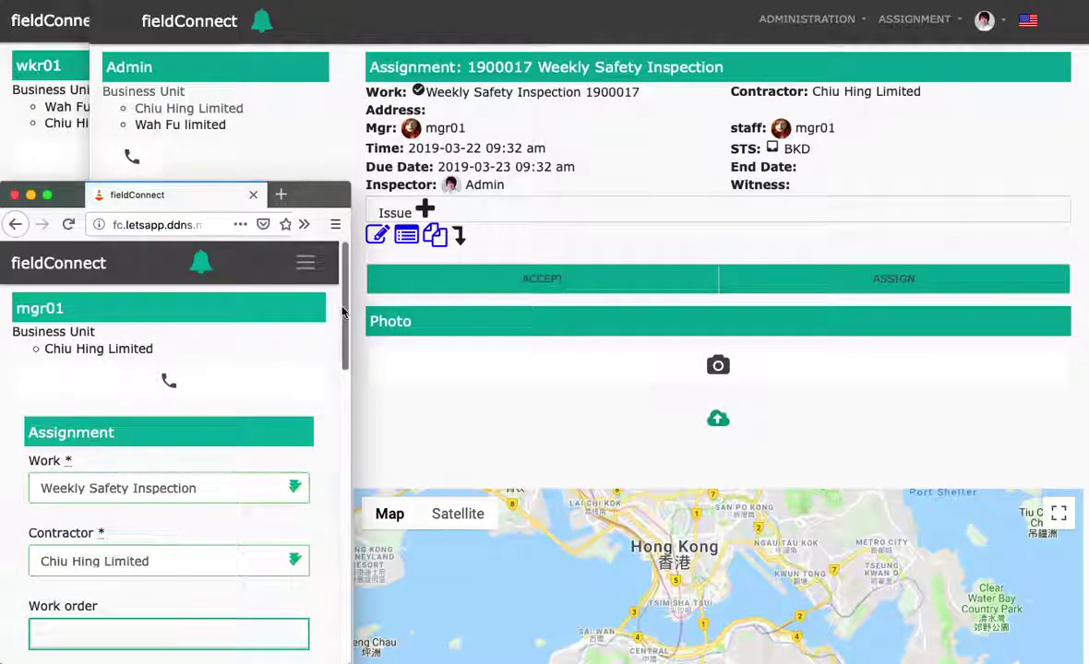
pyautogui.moveTo(343, 314); pyautogui.dragTo(341, 374)
pyautogui.click(235, 414)
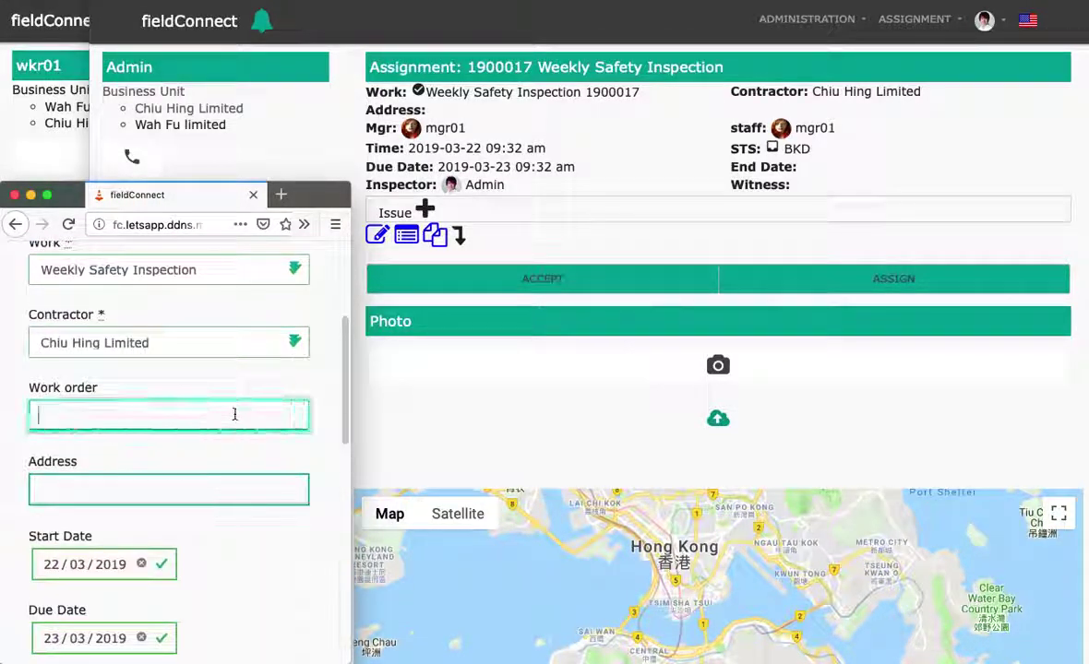
pyautogui.write('BBC')
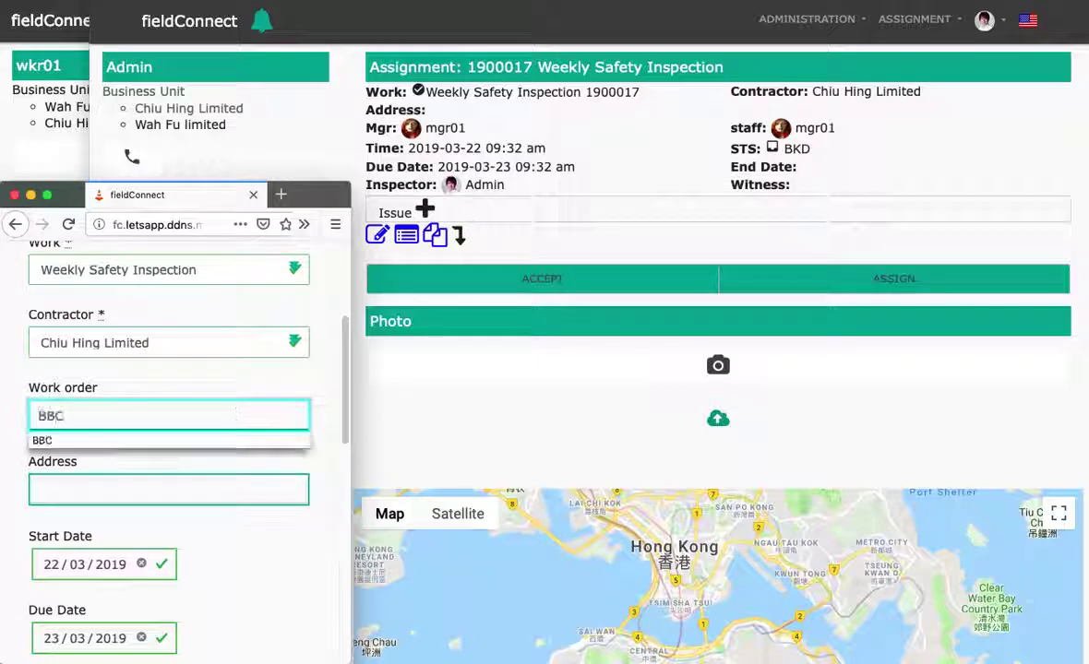
pyautogui.write('-01')
# Set the assignment's worker user to wkr01
pyautogui.moveTo(344, 388); pyautogui.dragTo(331, 489)
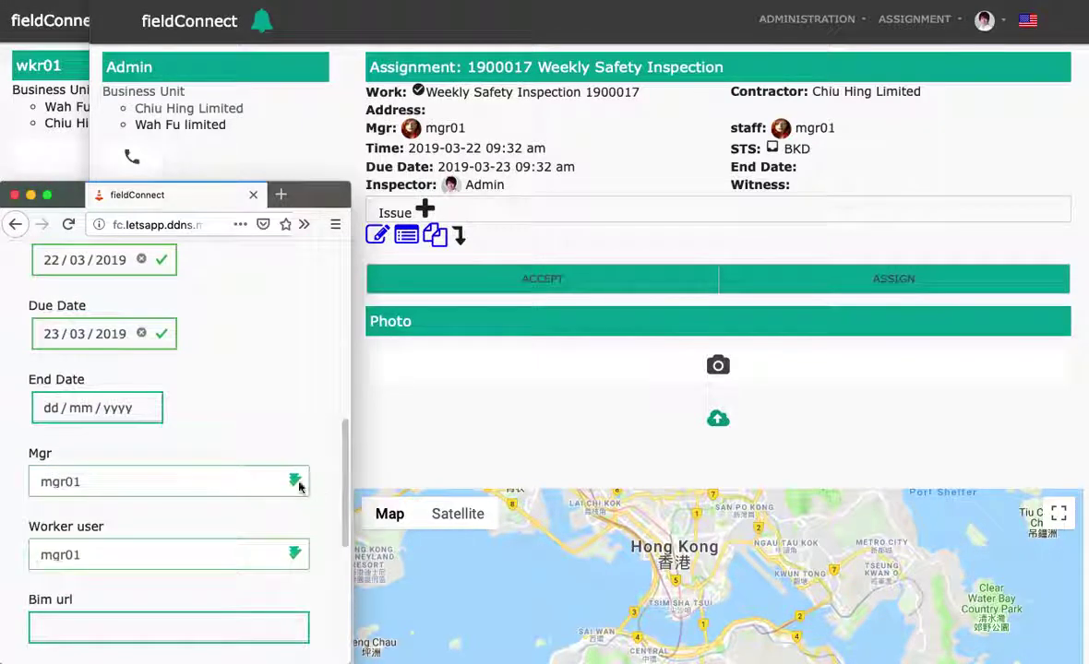
pyautogui.click(236, 557)
pyautogui.click(226, 561)
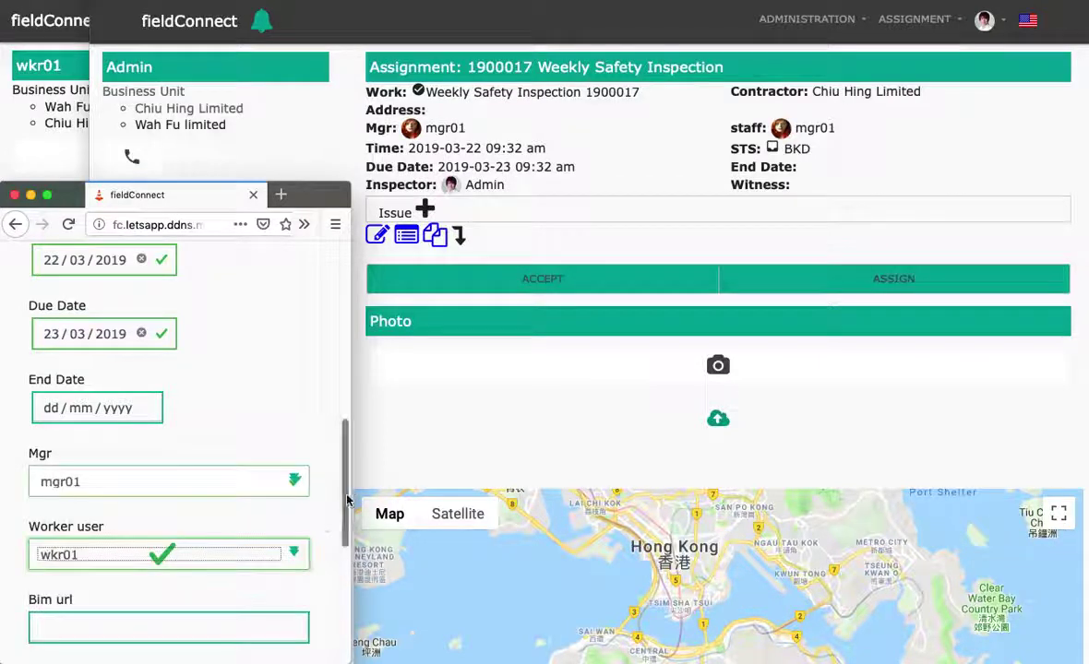
# Save the edited assignment and assign the job to its worker
pyautogui.moveTo(347, 499); pyautogui.dragTo(338, 586)
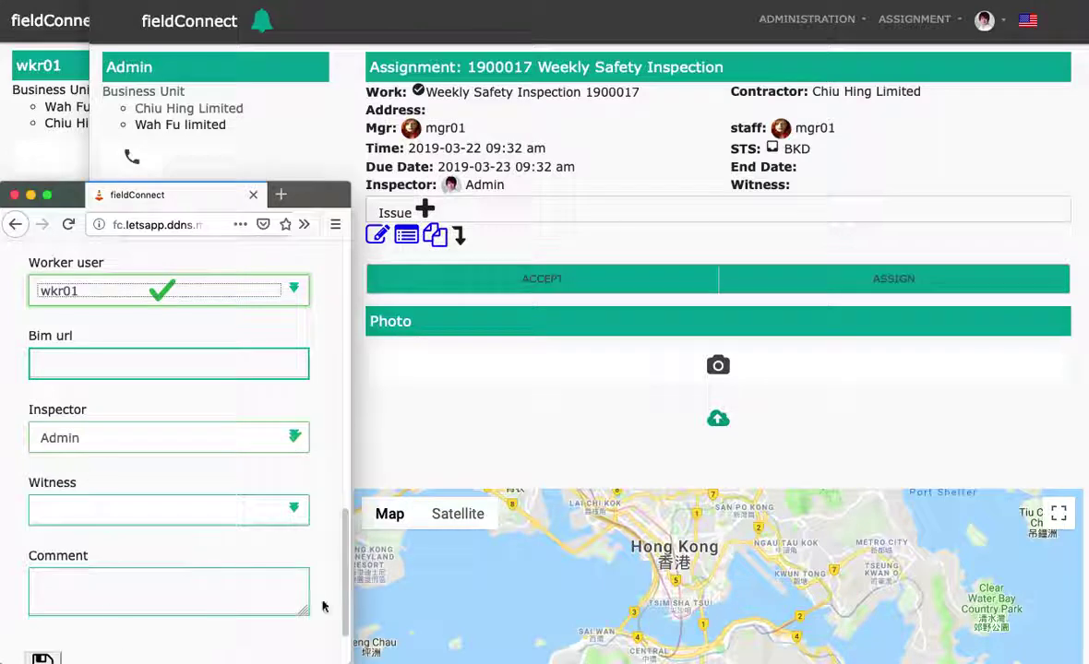
pyautogui.scroll(-2, 277, 599)
pyautogui.click(46, 586)
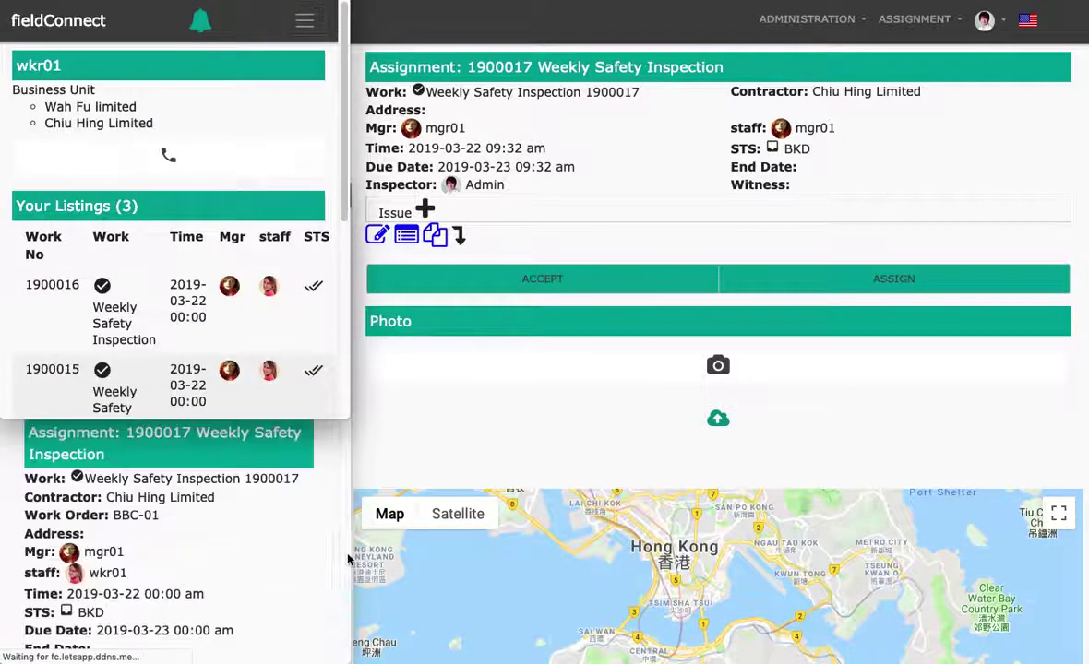
pyautogui.scroll(-5, 282, 526)
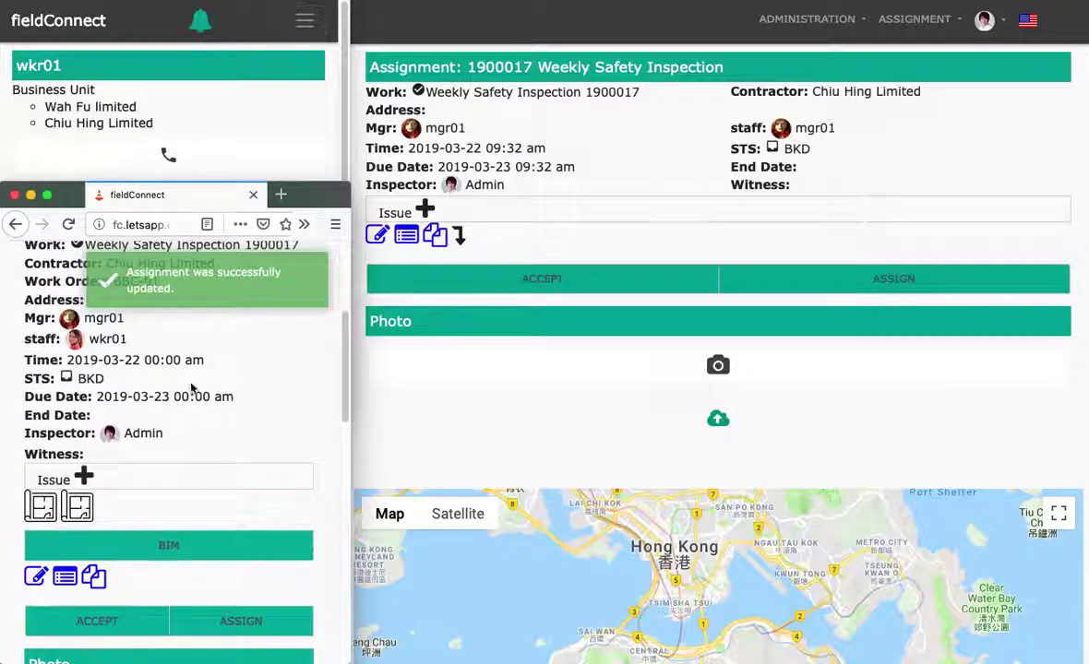
pyautogui.click(246, 627)
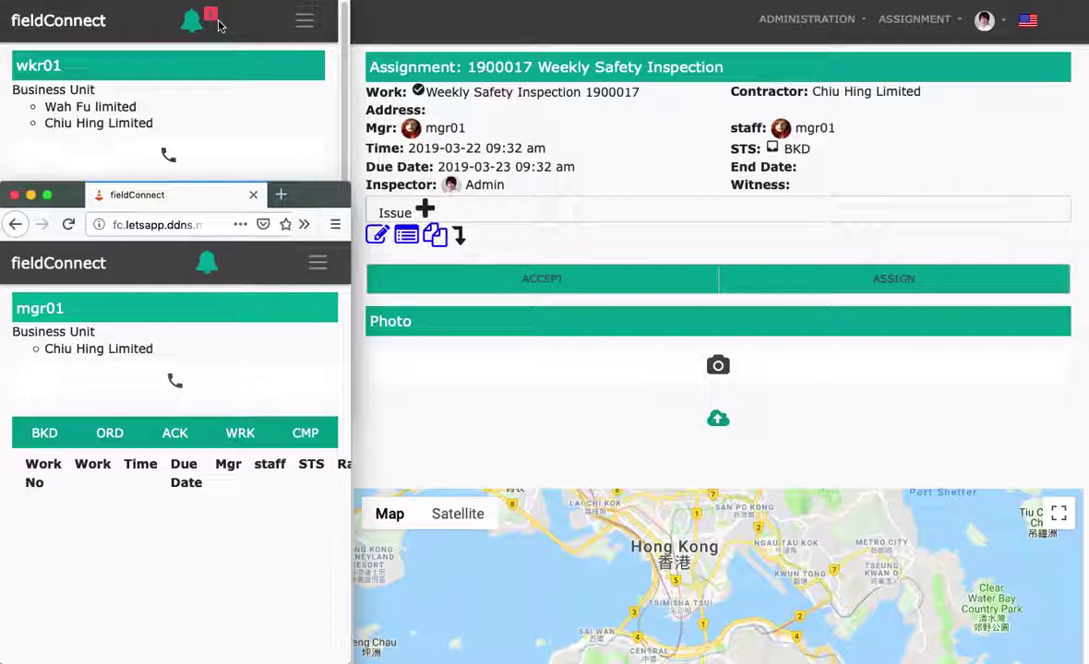
# In the wkr01 window, open assignment 1900017 from the notifications and start the work
pyautogui.click(204, 30)
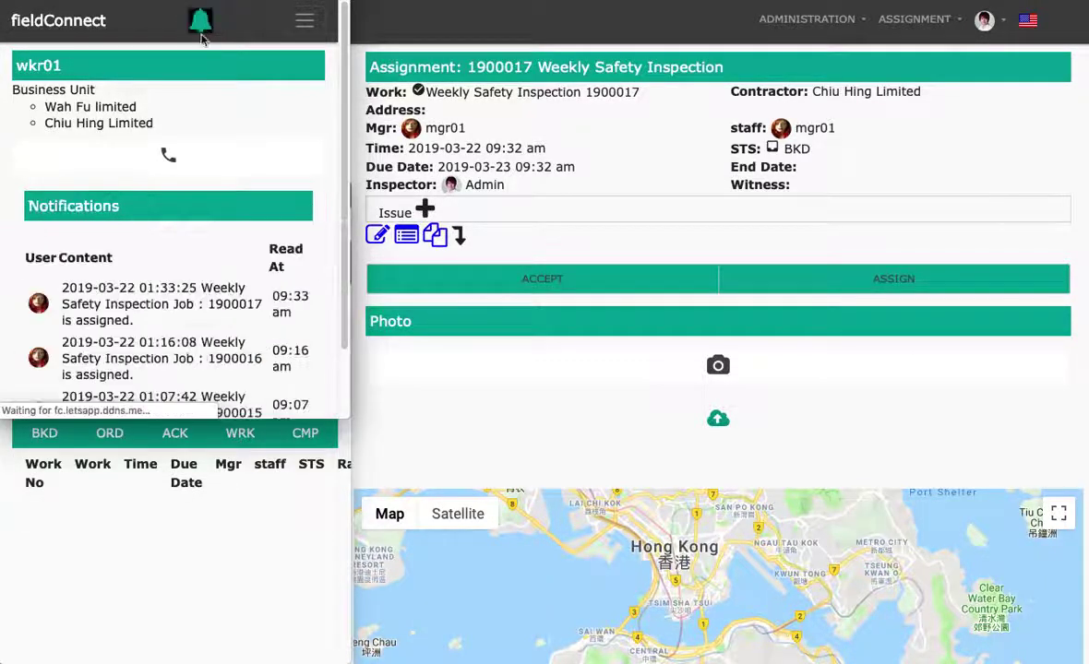
pyautogui.click(169, 305)
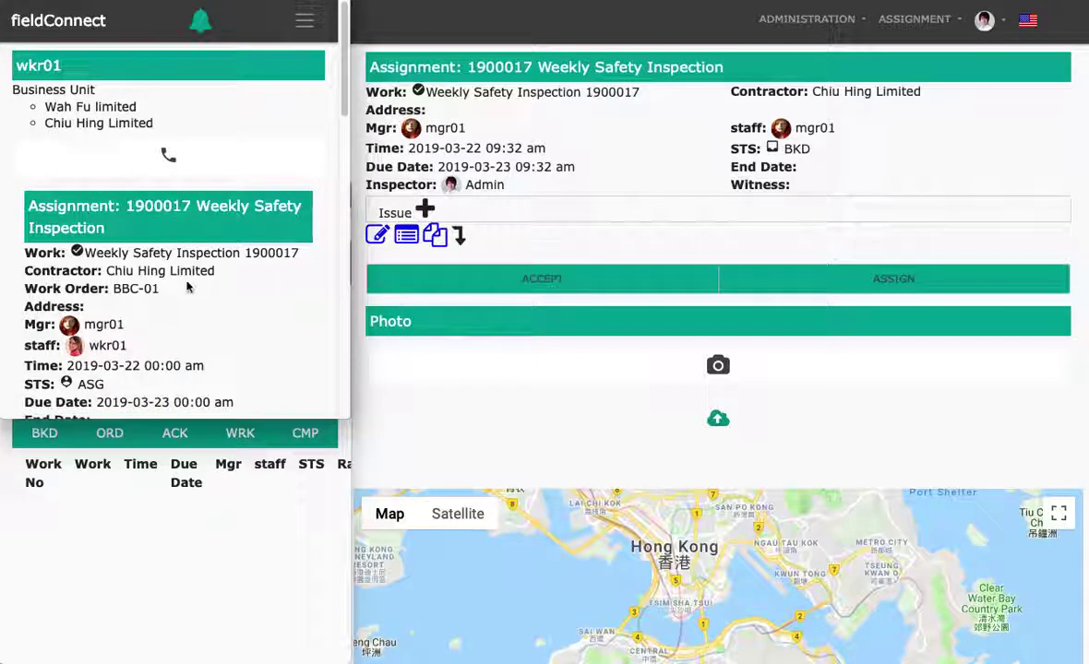
pyautogui.moveTo(342, 72); pyautogui.dragTo(340, 150)
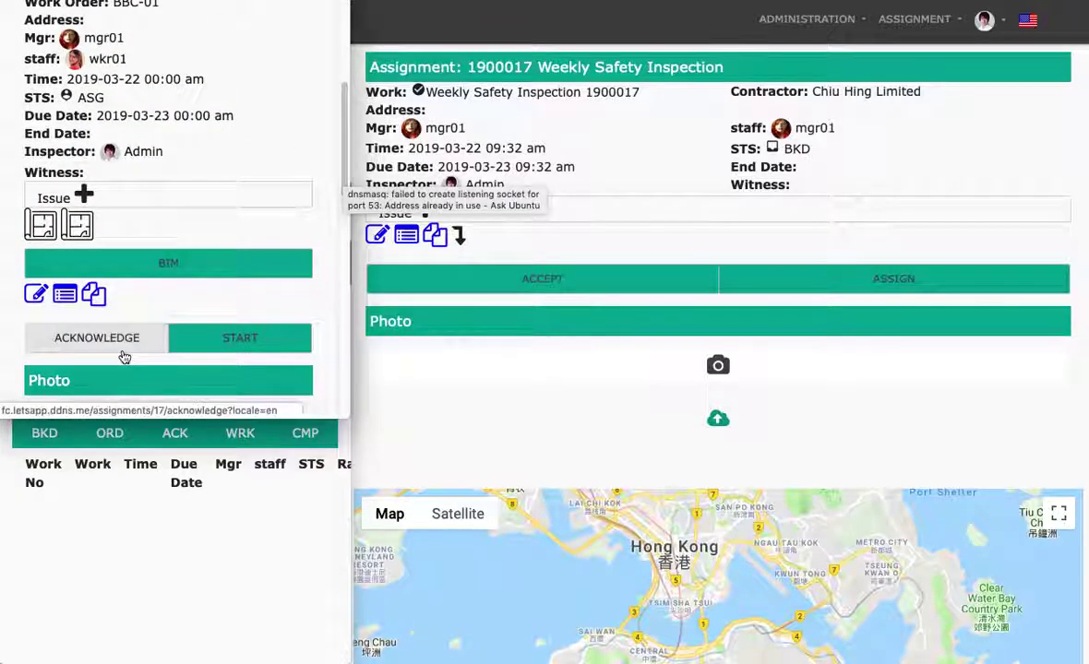
pyautogui.click(231, 343)
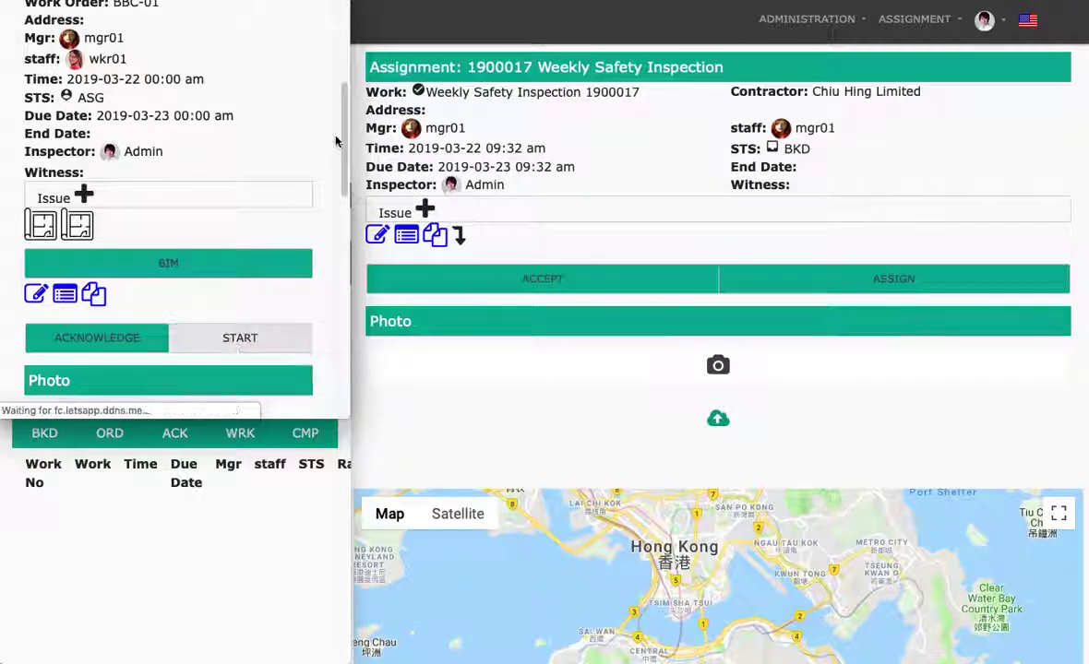
pyautogui.click(121, 304)
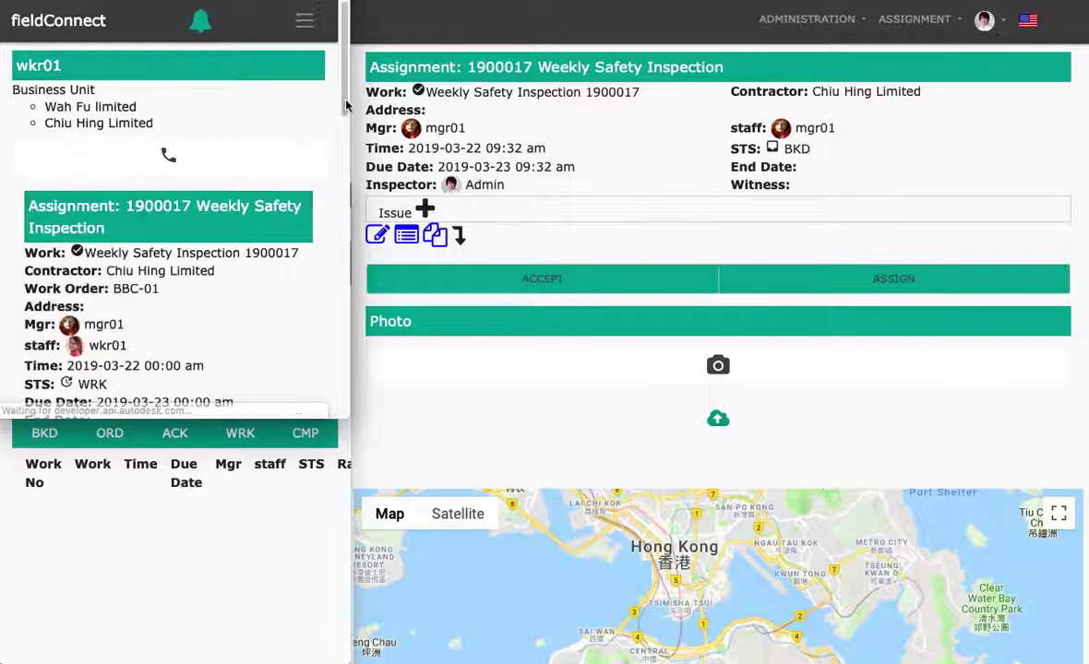
# Open the second drawing linked to the assignment, inspect its 3D structural model up close, and close the viewer
pyautogui.moveTo(344, 103); pyautogui.dragTo(339, 194)
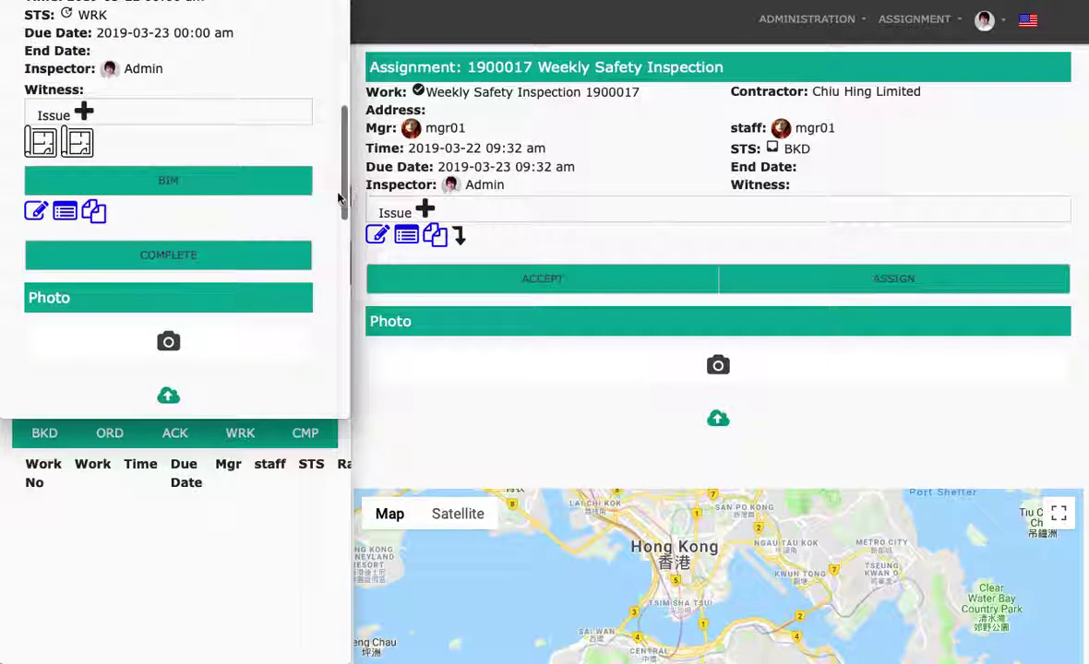
pyautogui.click(83, 144)
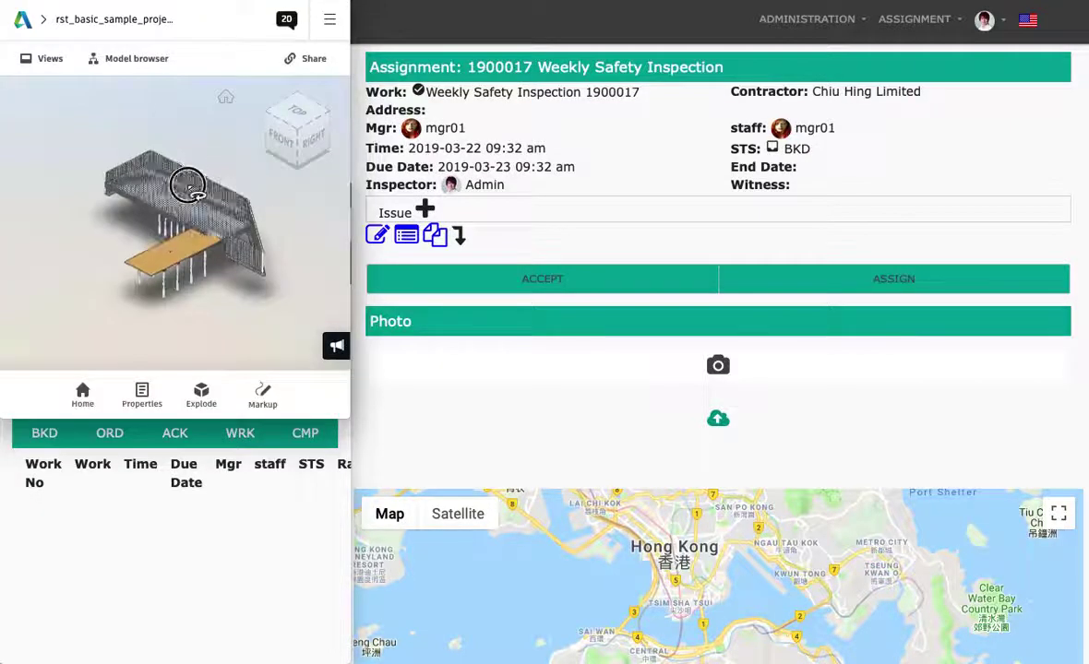
pyautogui.moveTo(188, 185)
pyautogui.mouseDown()
pyautogui.moveTo(192, 203)
pyautogui.moveTo(196, 184)
pyautogui.mouseUp()
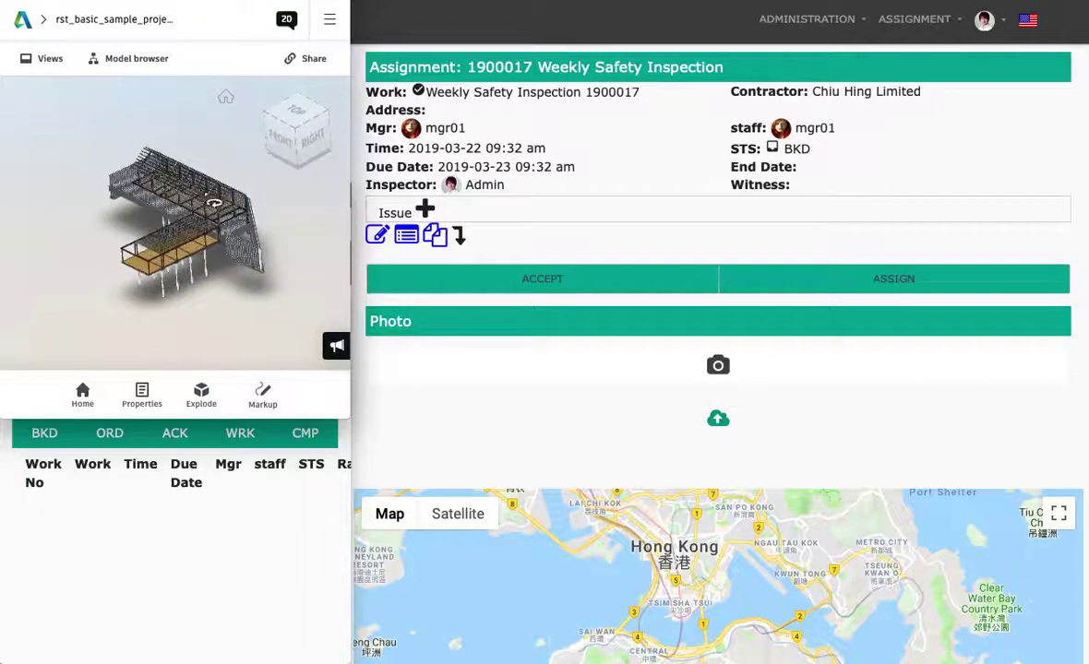
pyautogui.click(204, 192)
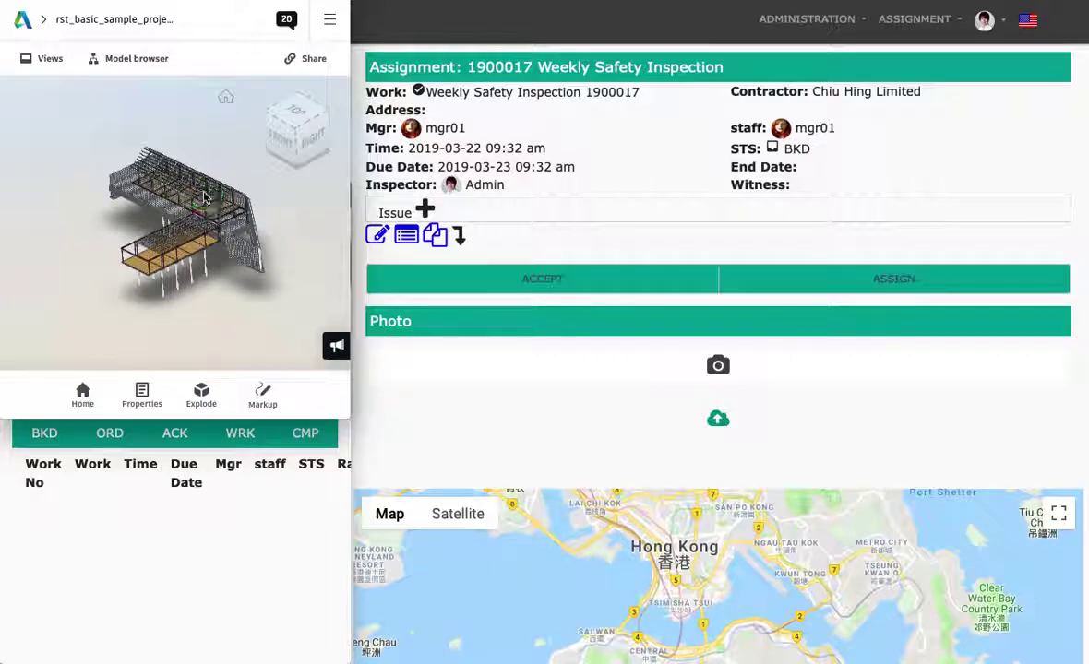
pyautogui.rightClick(203, 195)
pyautogui.click(124, 195)
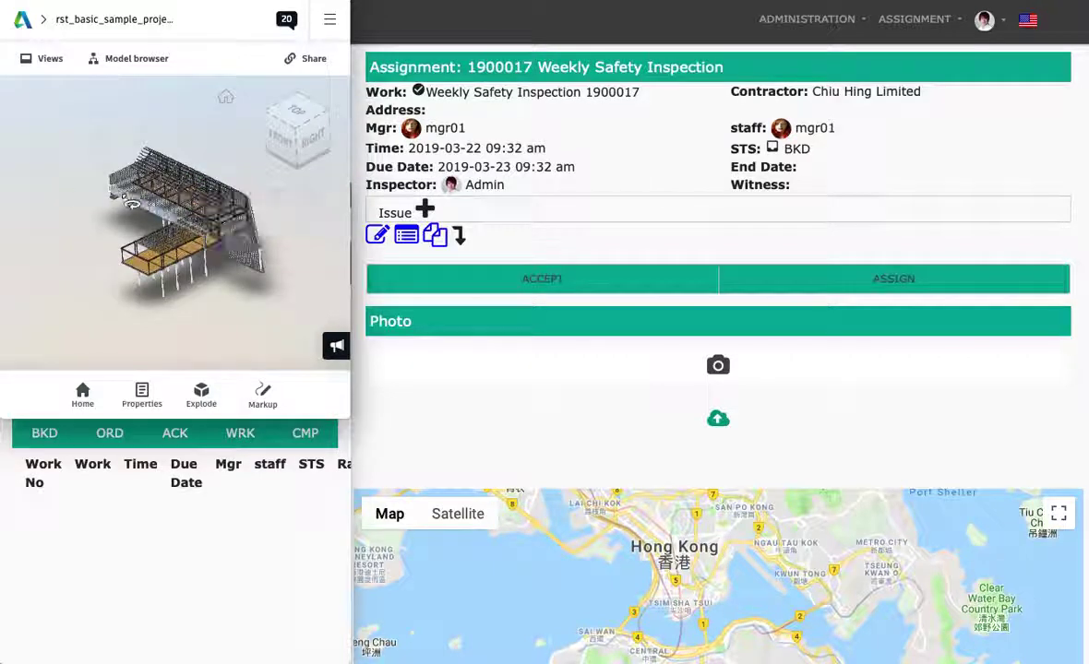
pyautogui.scroll(5, 131, 205)
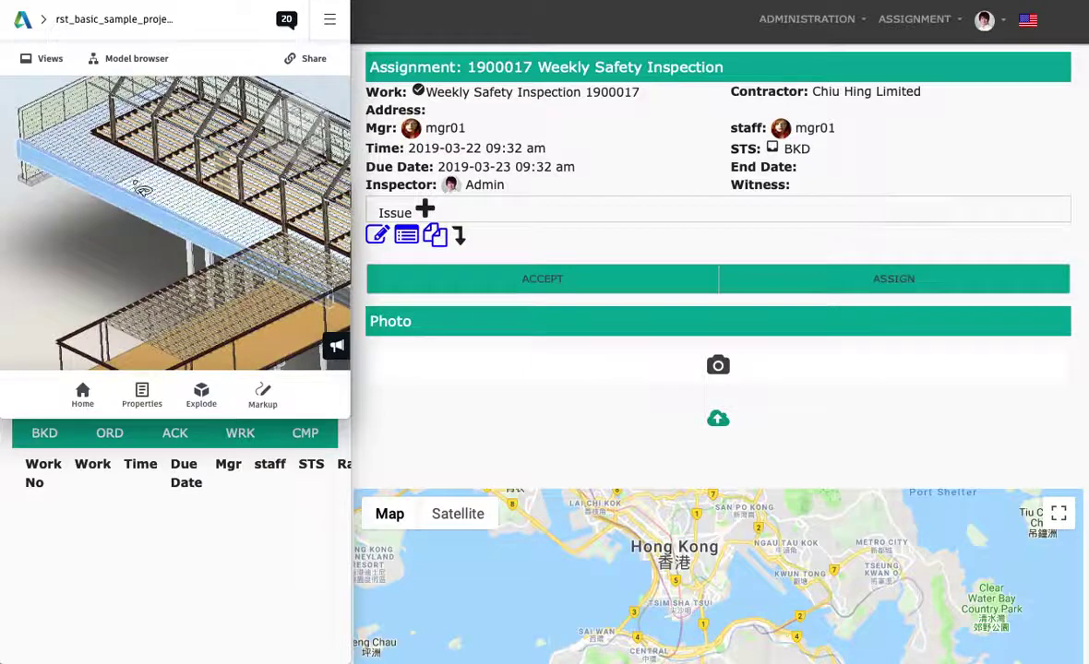
pyautogui.press('super+w')
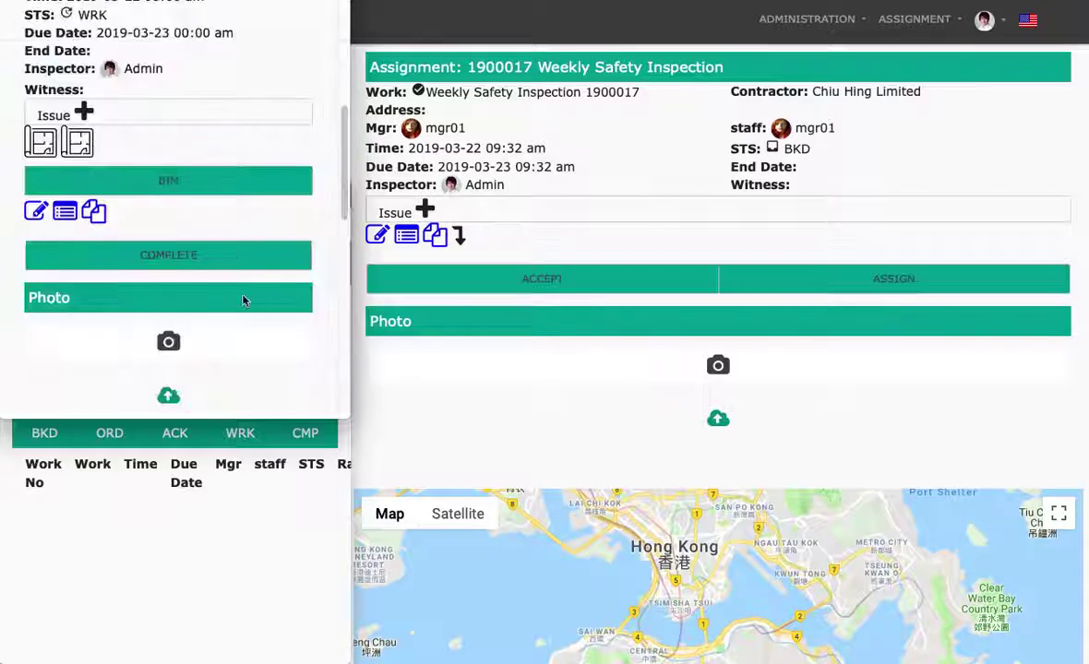
# Upload the two site photos ending in 95302.jpg and 95415.jpg to the wkr01 assignment and mark the assignment complete
pyautogui.scroll(-3, 343, 209)
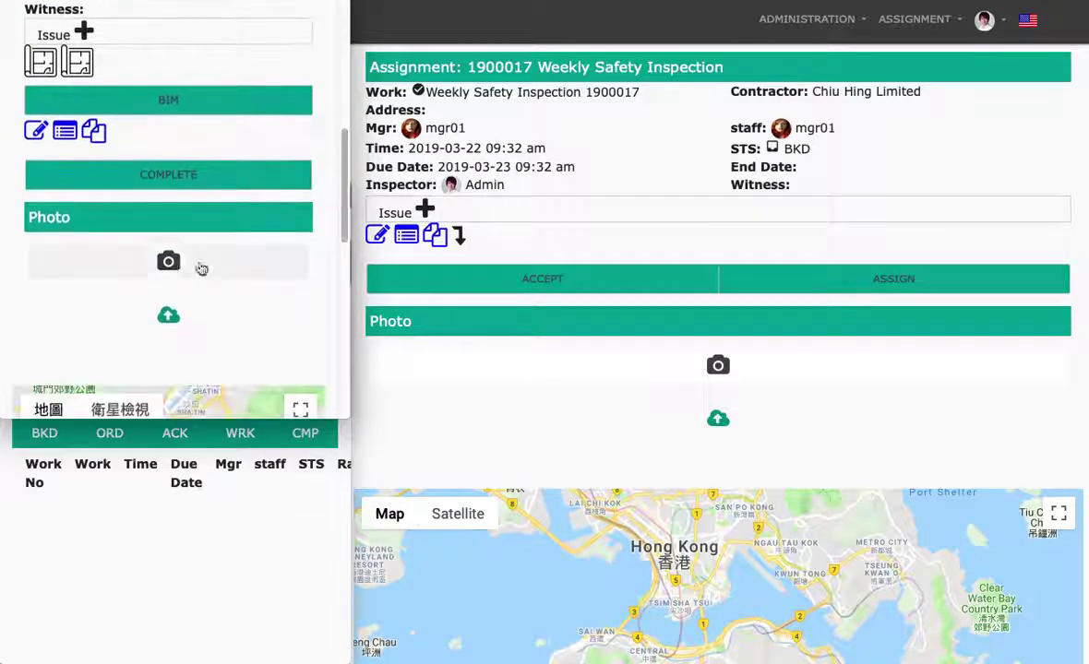
pyautogui.click(170, 264)
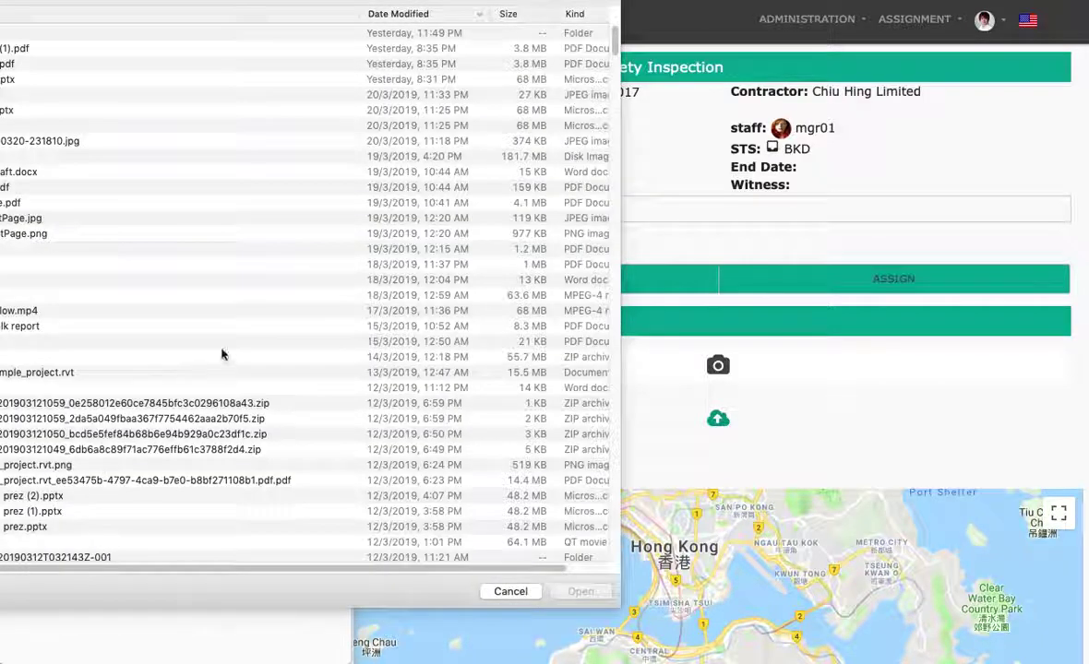
pyautogui.moveTo(615, 43); pyautogui.dragTo(614, 61)
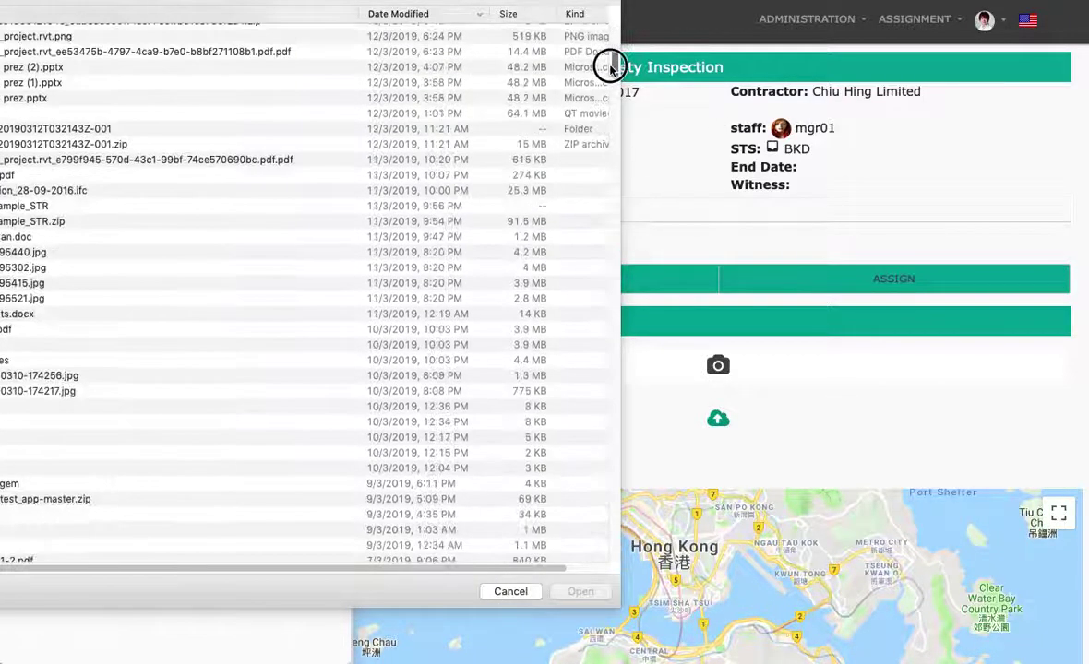
pyautogui.click(50, 272)
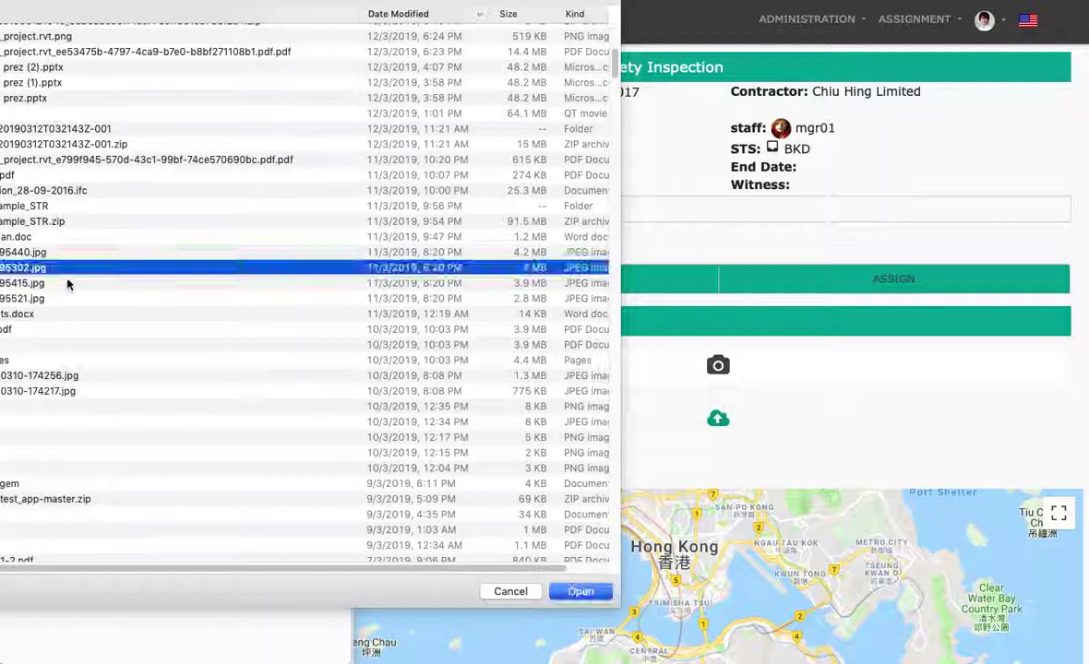
pyautogui.keyDown('shift'); pyautogui.click(66, 282); pyautogui.keyUp('shift')
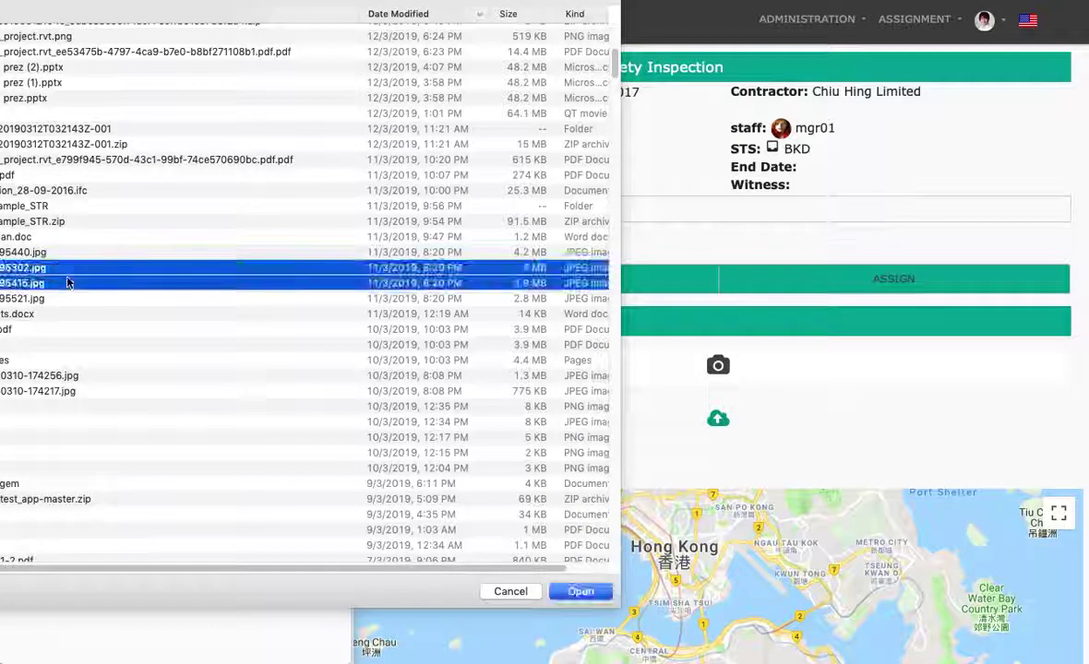
pyautogui.click(579, 593)
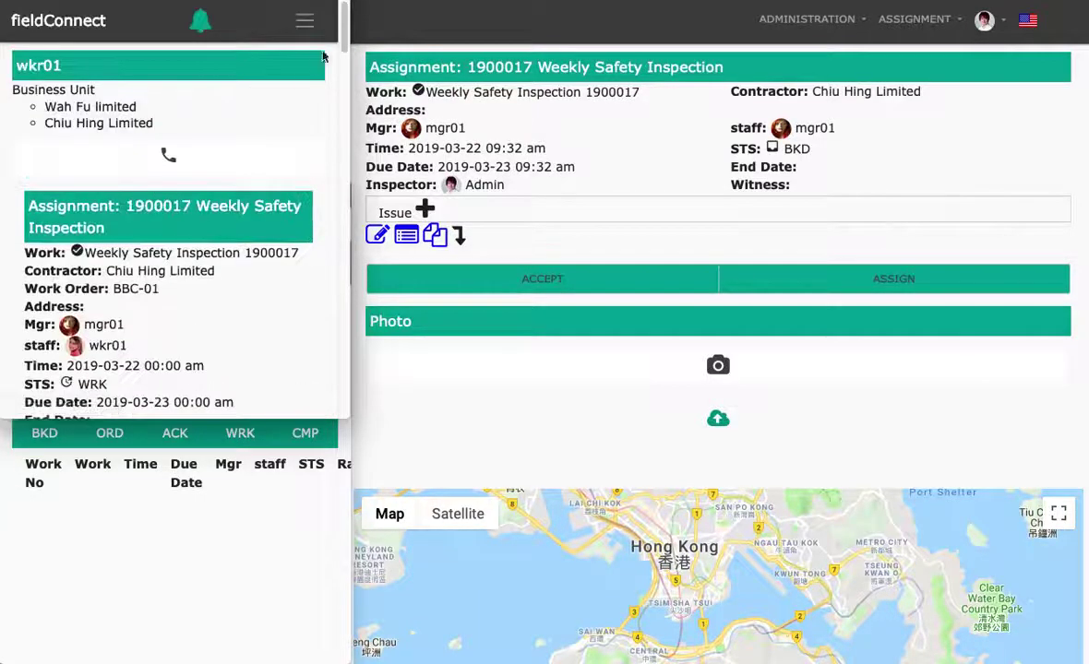
pyautogui.moveTo(343, 29); pyautogui.dragTo(328, 89)
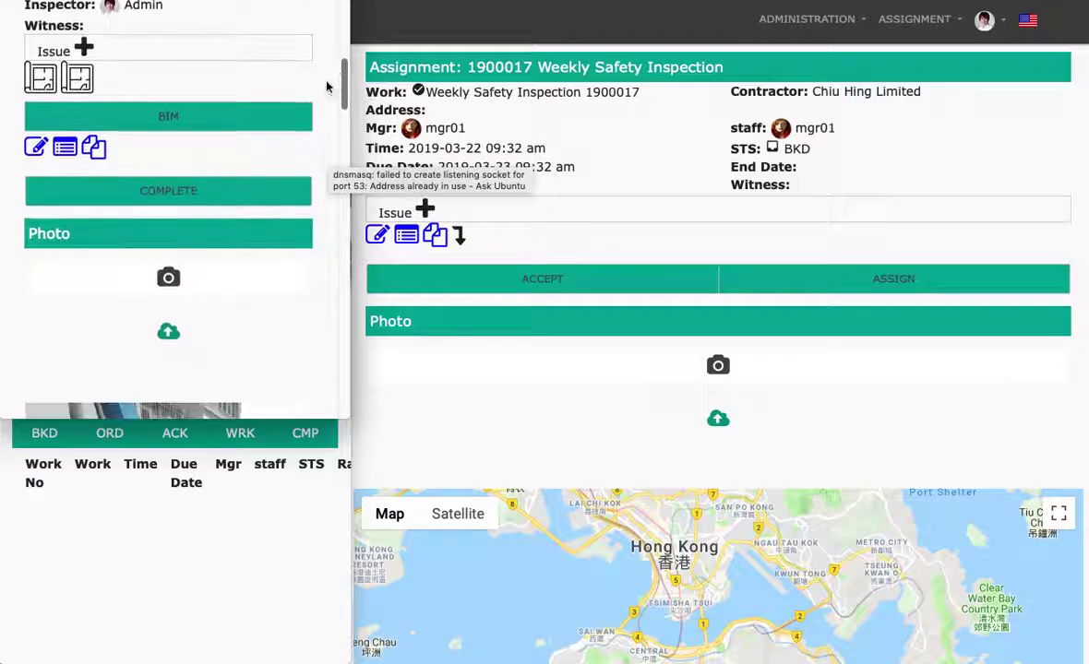
pyautogui.click(196, 193)
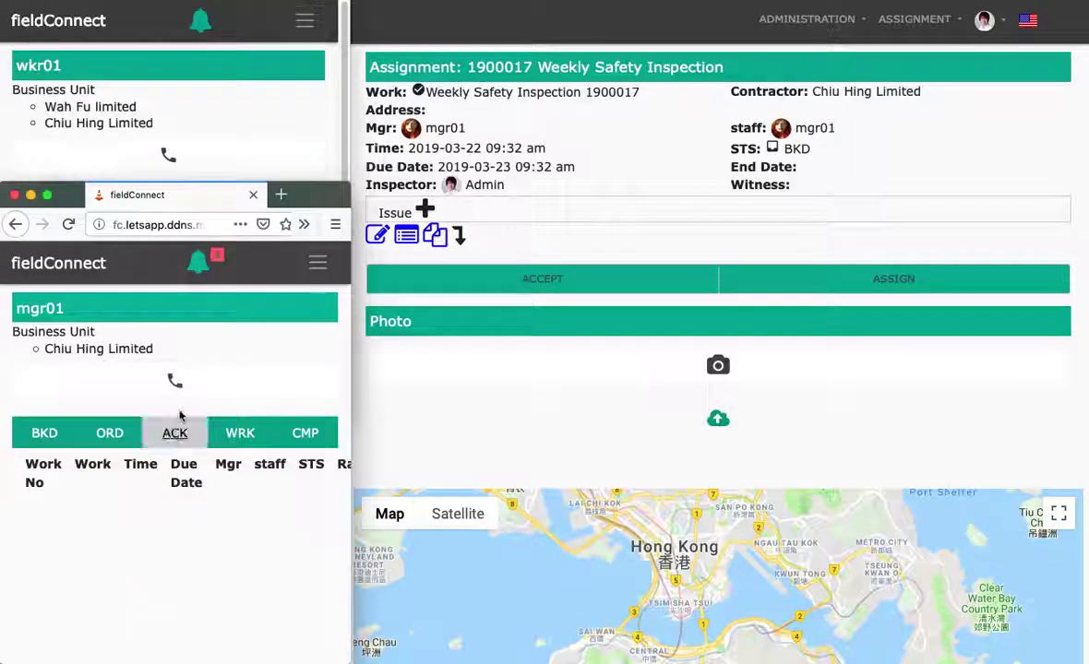
# In the mgr01 window, open completed assignment 1900017 from the notifications and add a five-star review with the comment "Good Job"
pyautogui.click(206, 264)
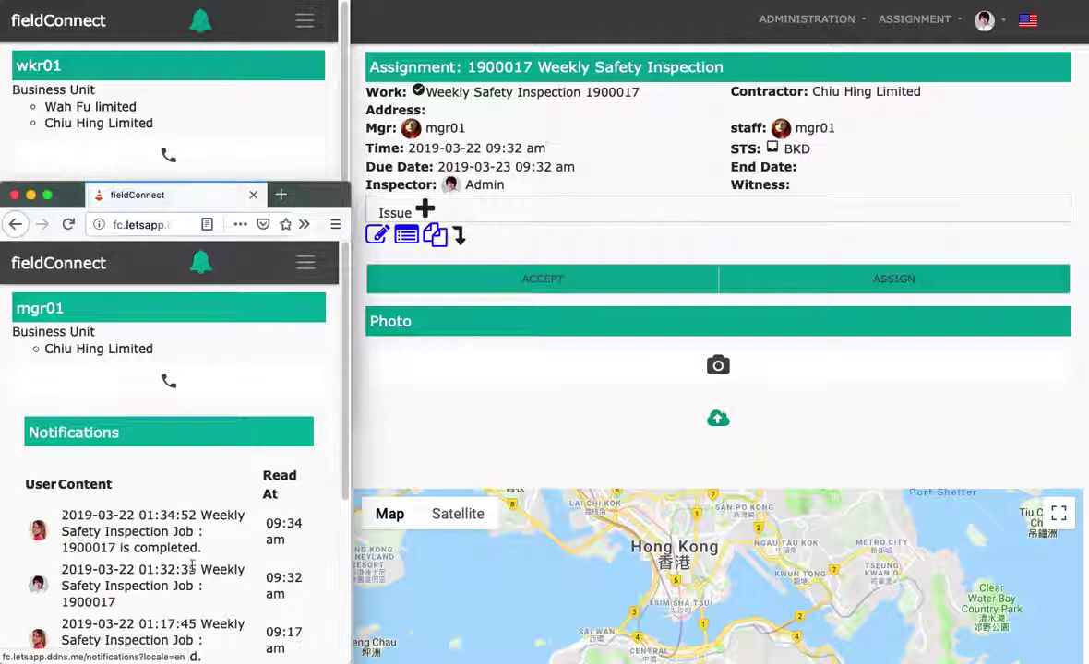
pyautogui.doubleClick(154, 532)
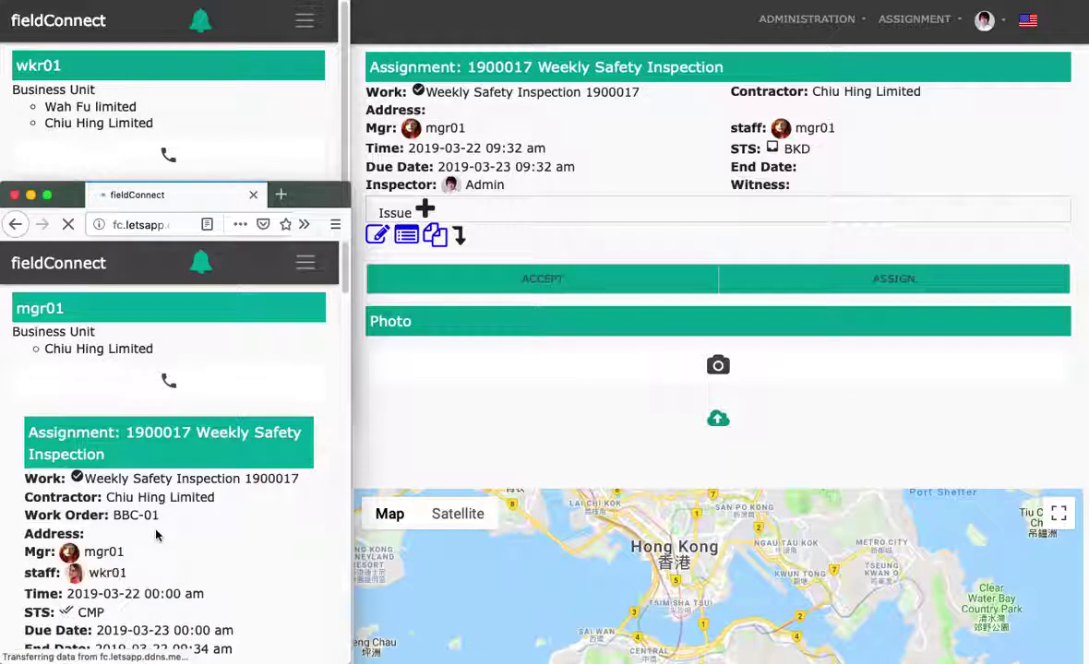
pyautogui.moveTo(345, 275); pyautogui.dragTo(328, 312)
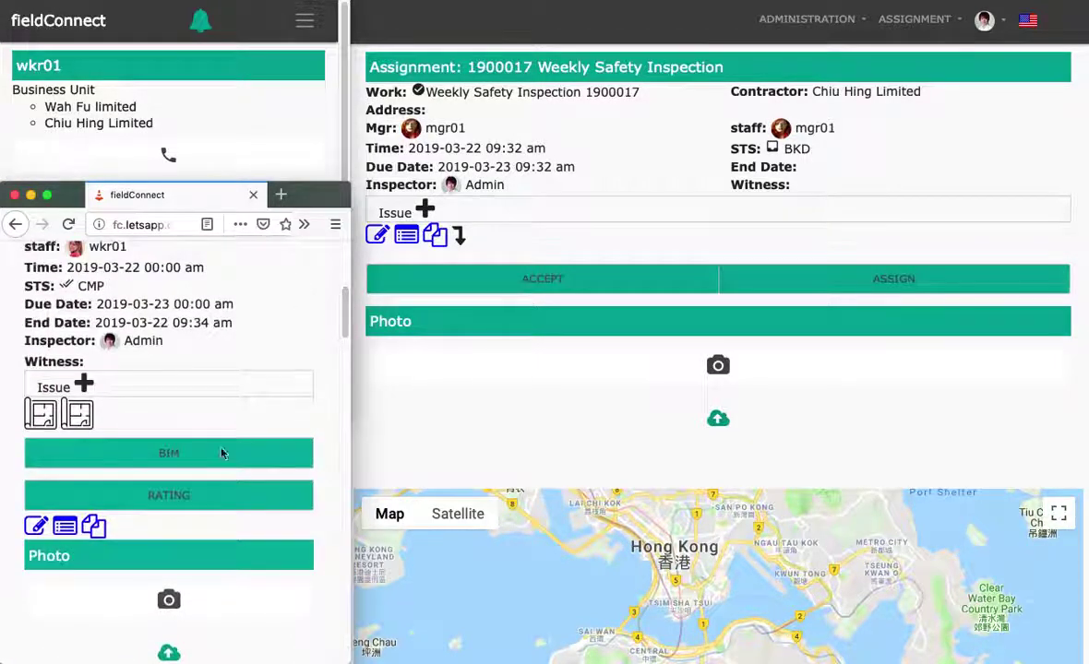
pyautogui.click(169, 503)
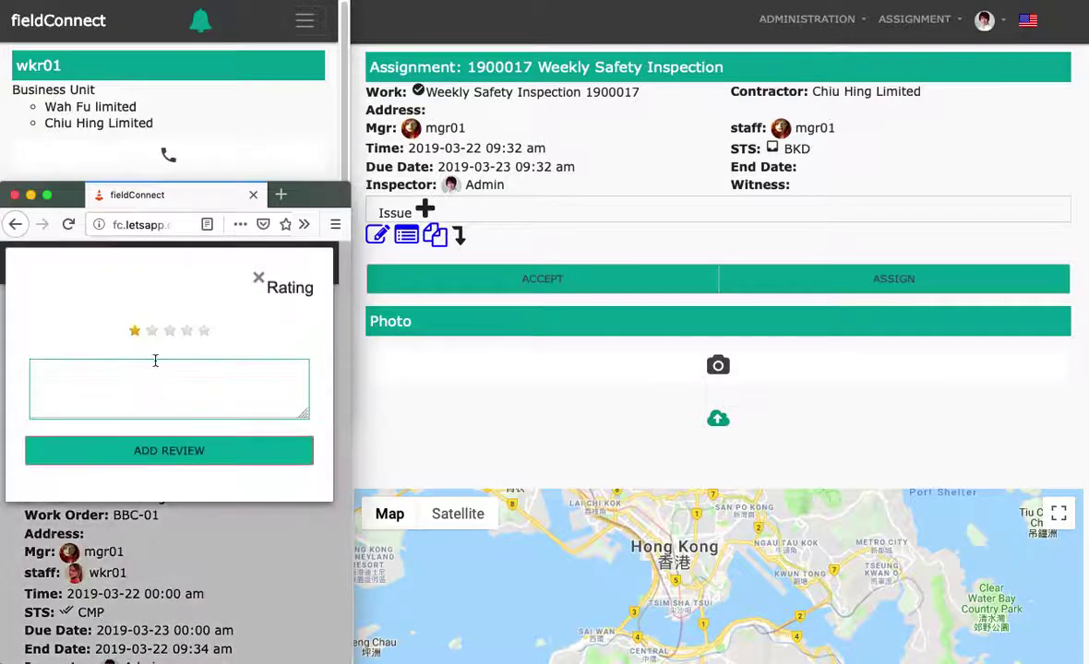
pyautogui.click(203, 331)
pyautogui.click(182, 386)
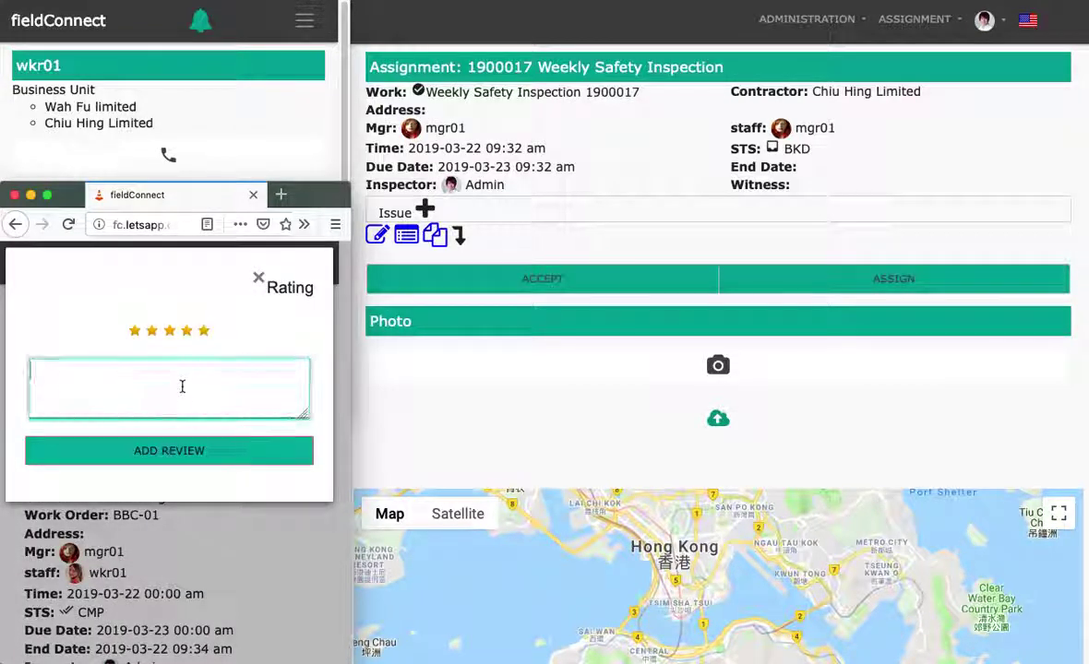
pyautogui.write('Good Job')
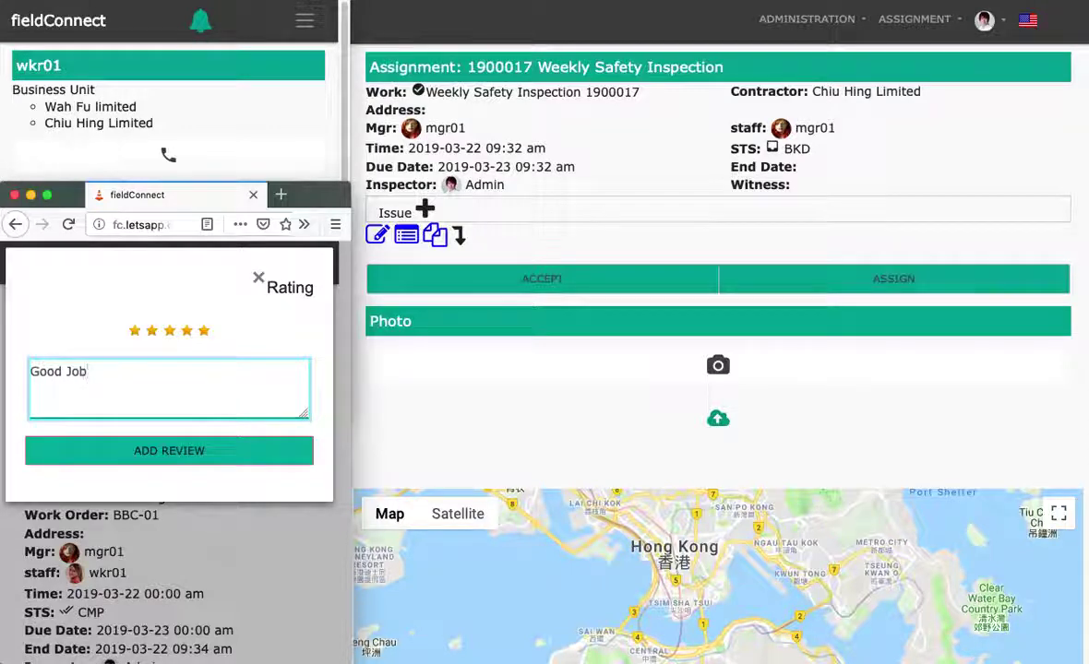
pyautogui.click(185, 467)
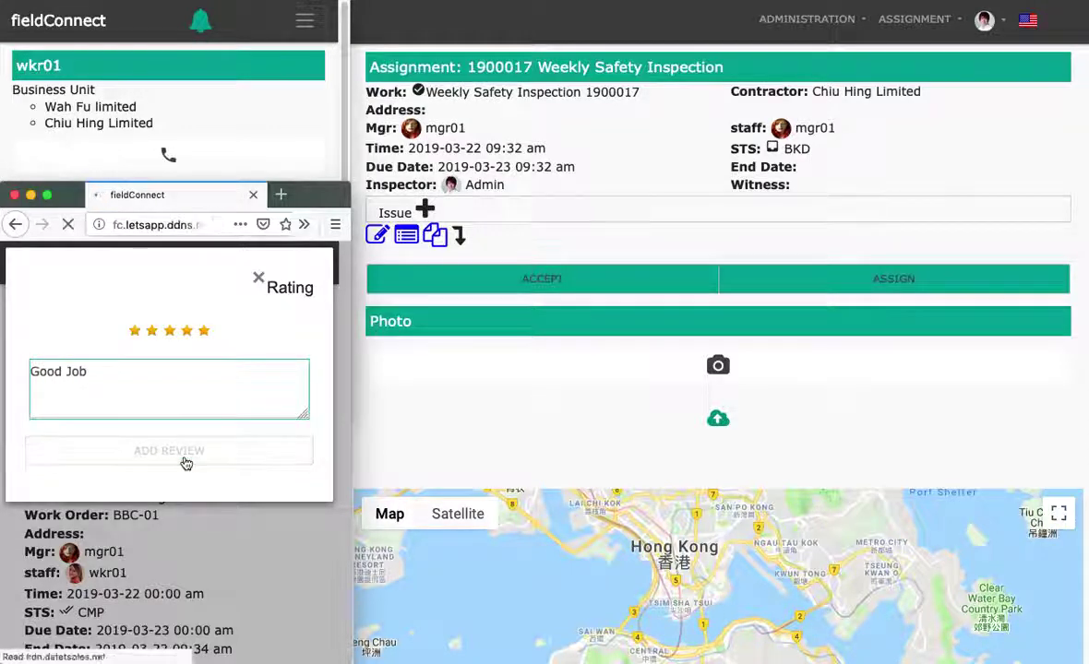
pyautogui.scroll(-2, 186, 461)
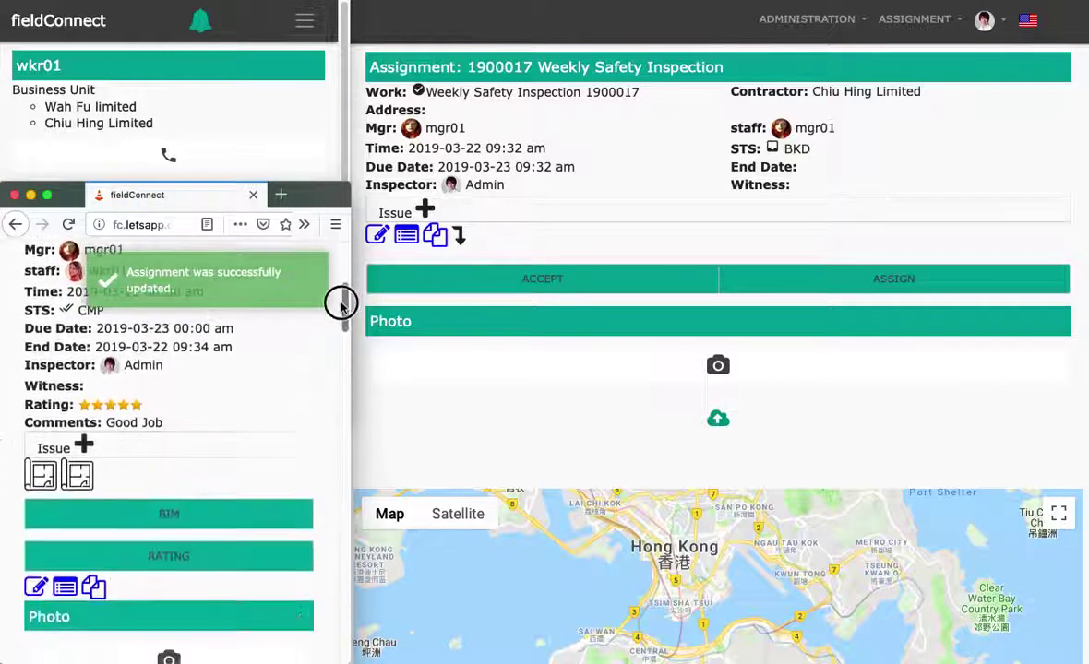
# From the mgr01 contact list, send Admin the direct message "The Job is done"
pyautogui.moveTo(340, 303); pyautogui.dragTo(341, 254)
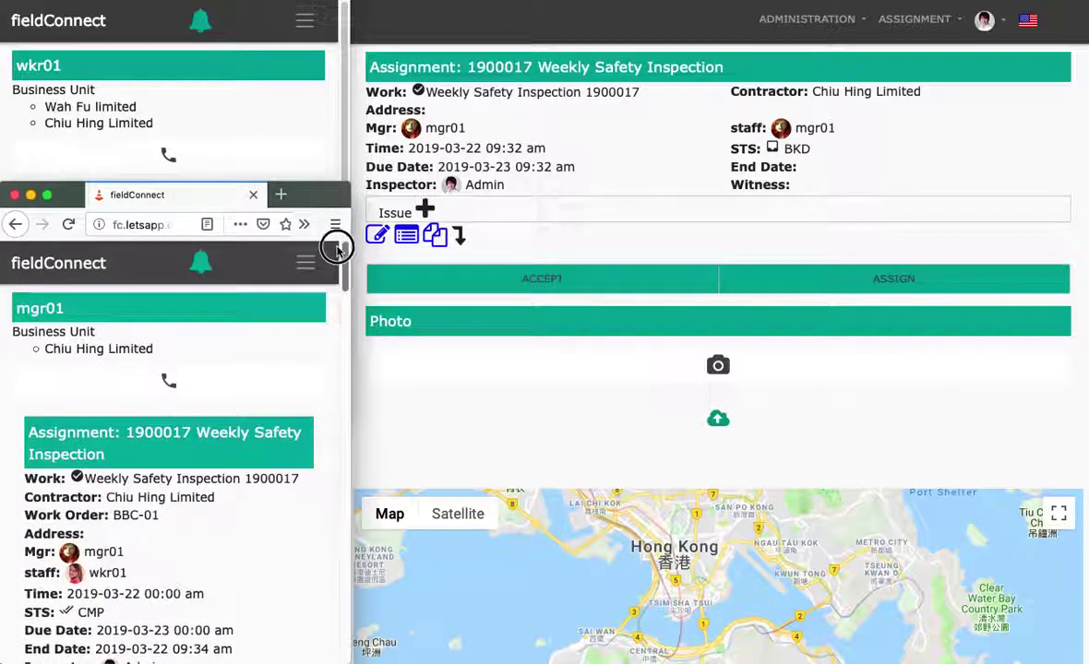
pyautogui.click(169, 382)
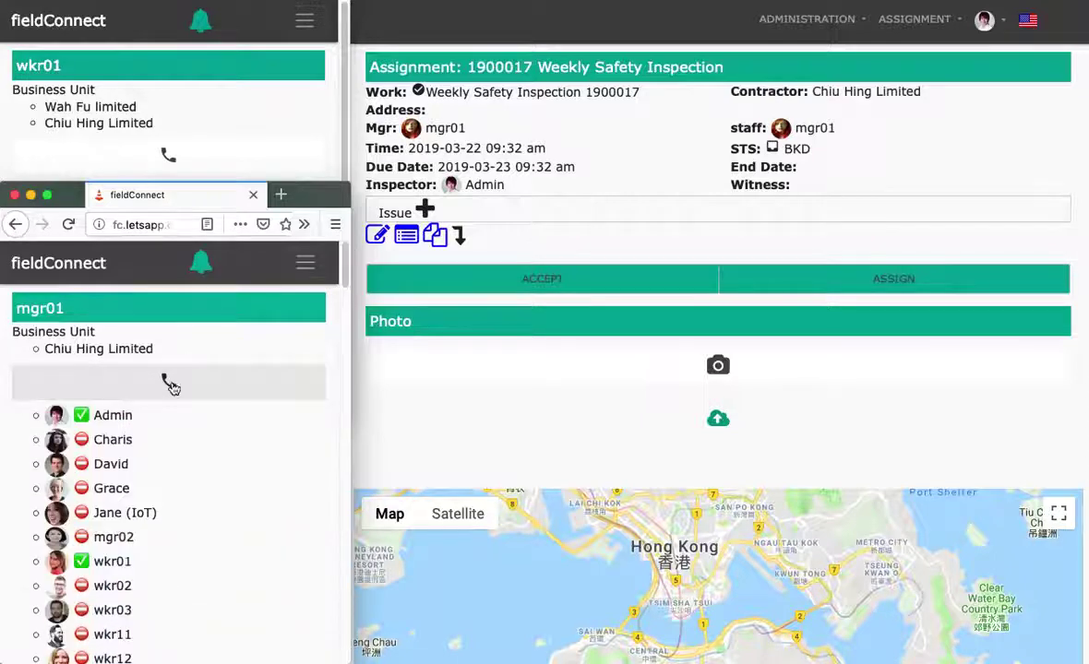
pyautogui.click(115, 417)
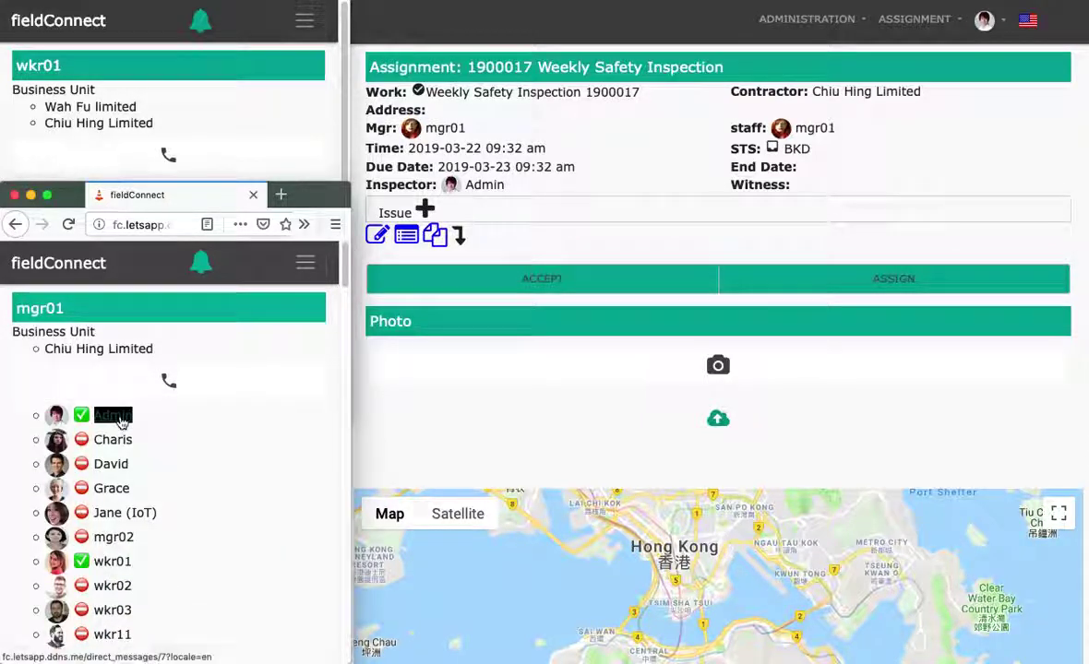
pyautogui.click(119, 418)
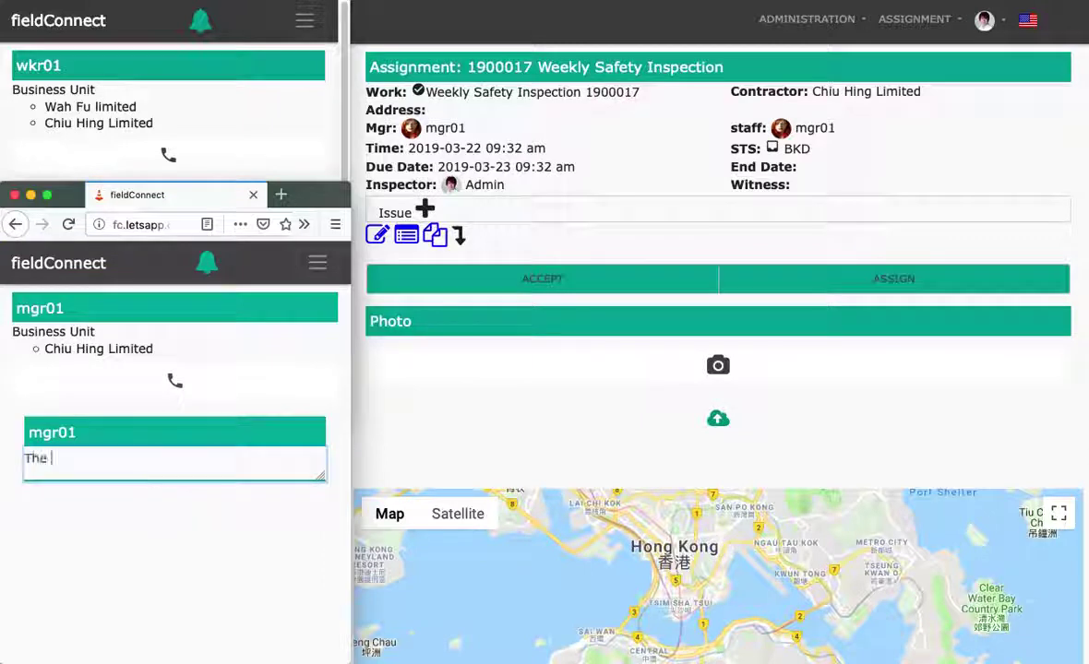
pyautogui.write('The Job is d')
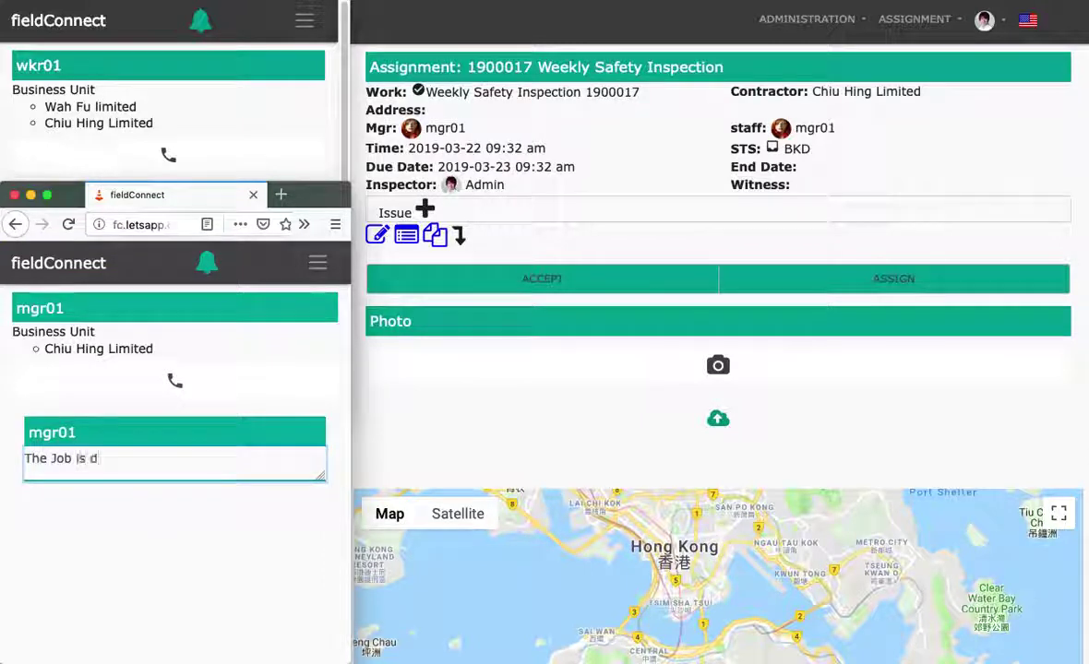
pyautogui.write('one')
pyautogui.press('Return')
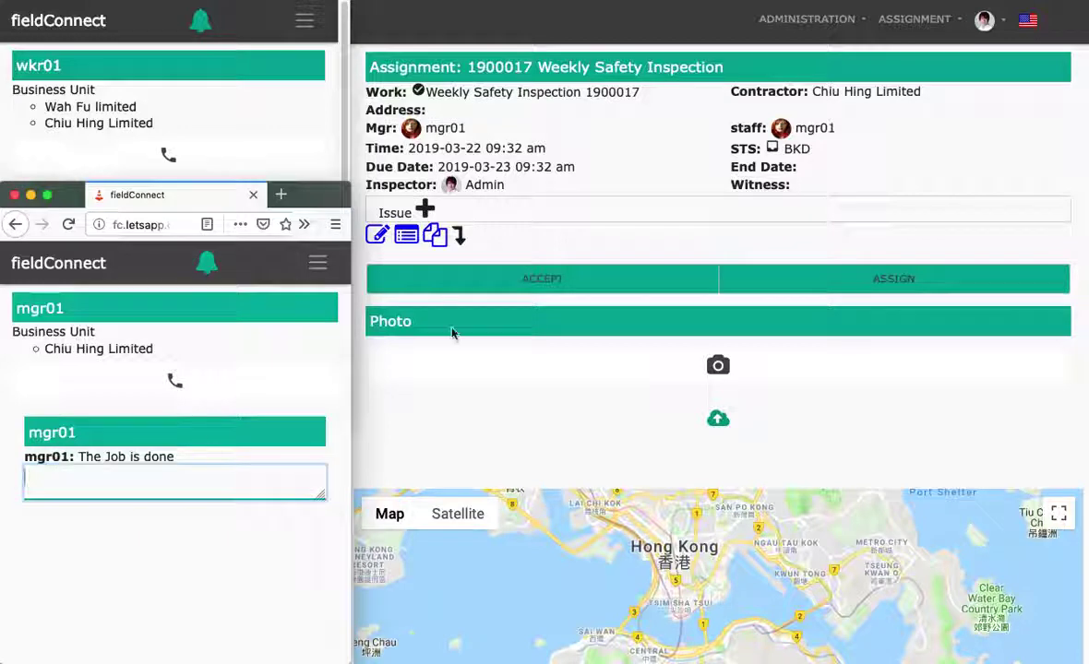
# Switch to the Admin window and open the conversation with mgr01 to read the unread message
pyautogui.click(650, 74)
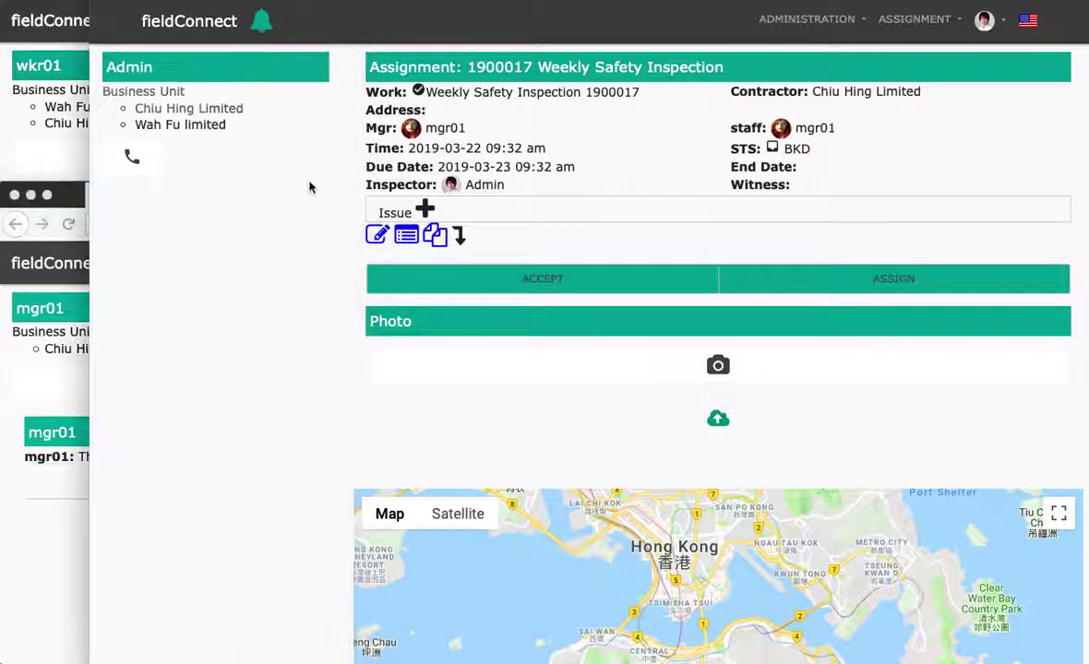
pyautogui.click(131, 158)
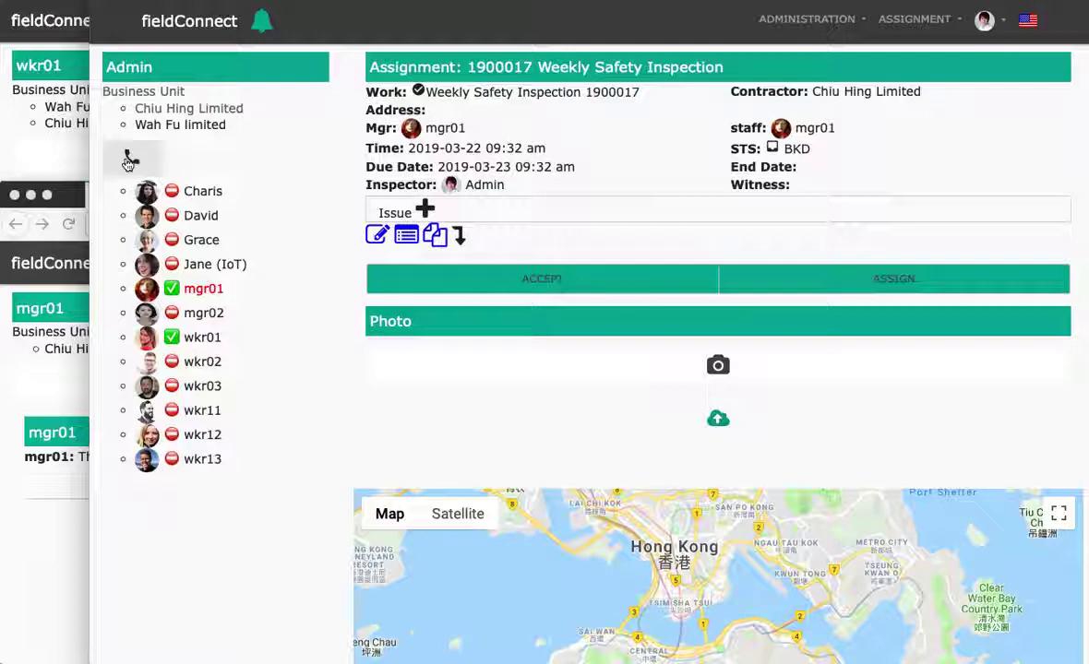
pyautogui.click(201, 289)
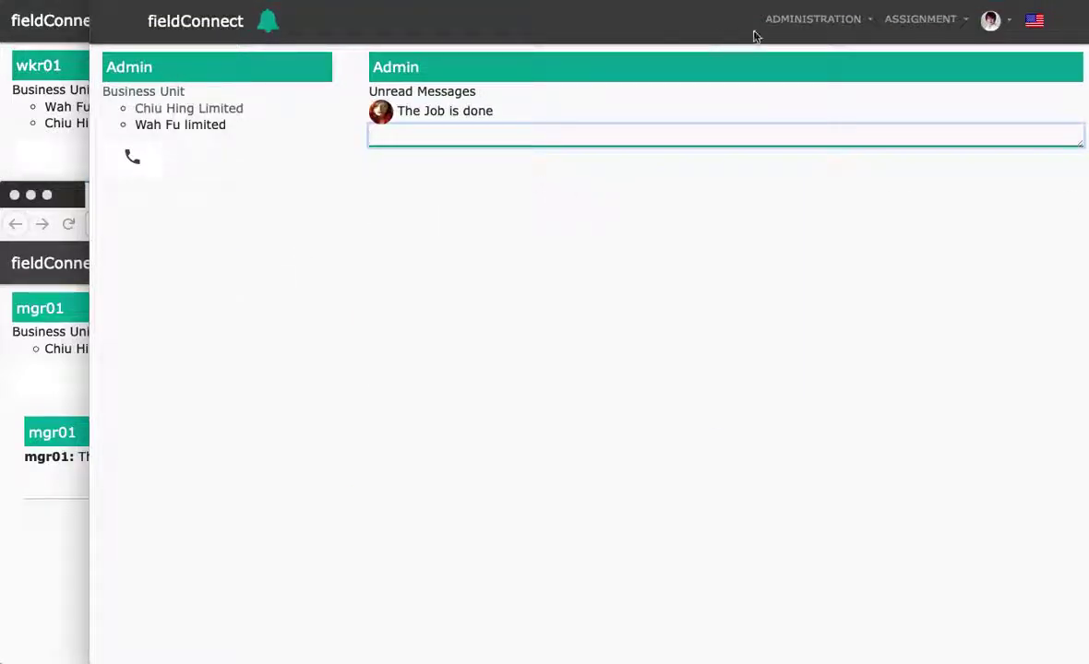
# As Admin, open assignment 1900017 from the completed (CMP) assignments and examine its rating, comments, photos and map
pyautogui.click(918, 18)
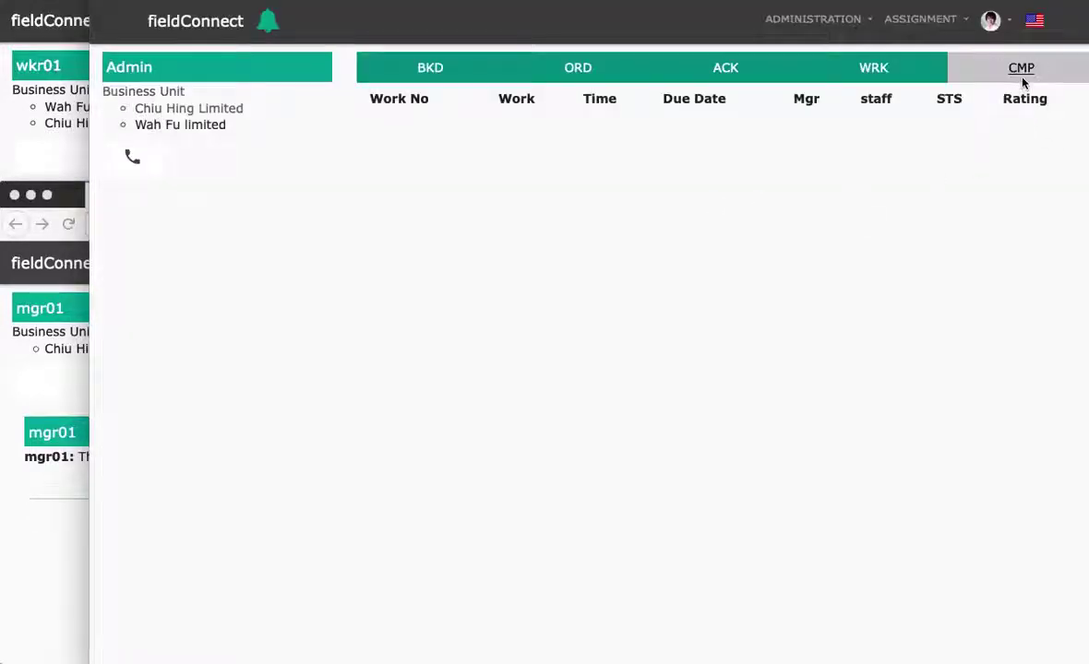
pyautogui.click(1022, 81)
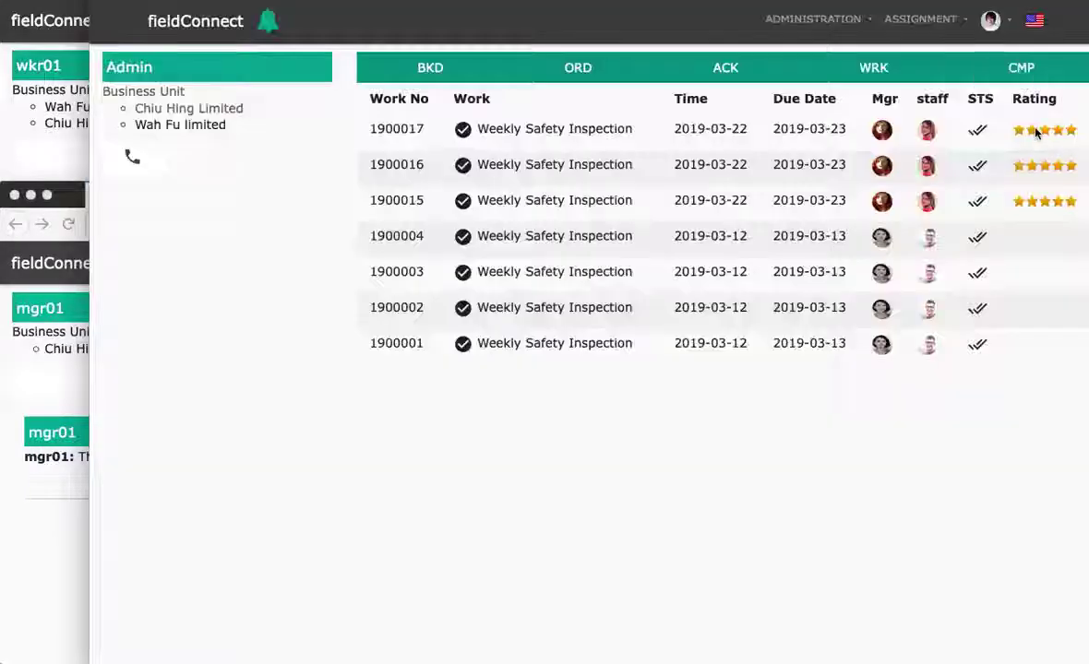
pyautogui.click(698, 155)
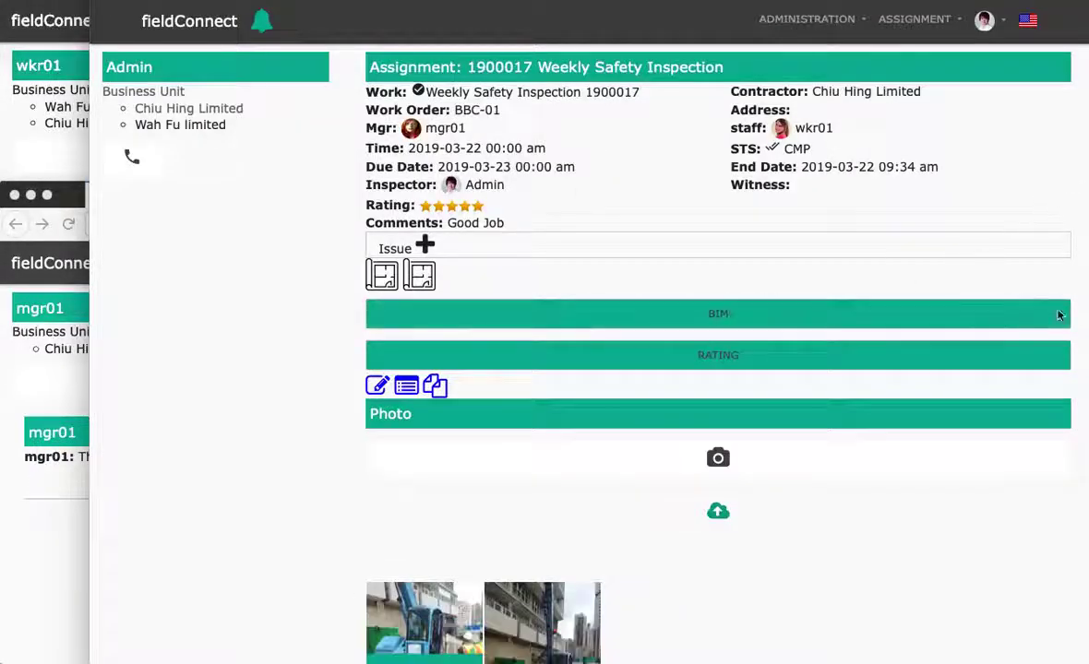
pyautogui.scroll(-5, 733, 325)
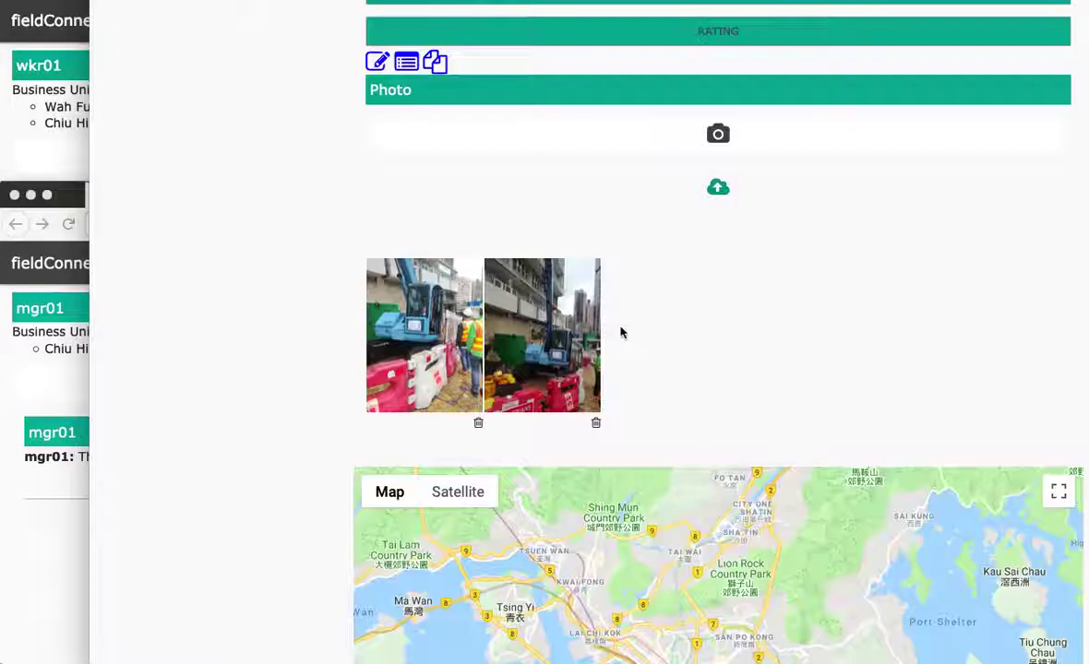
pyautogui.scroll(-6, 706, 339)
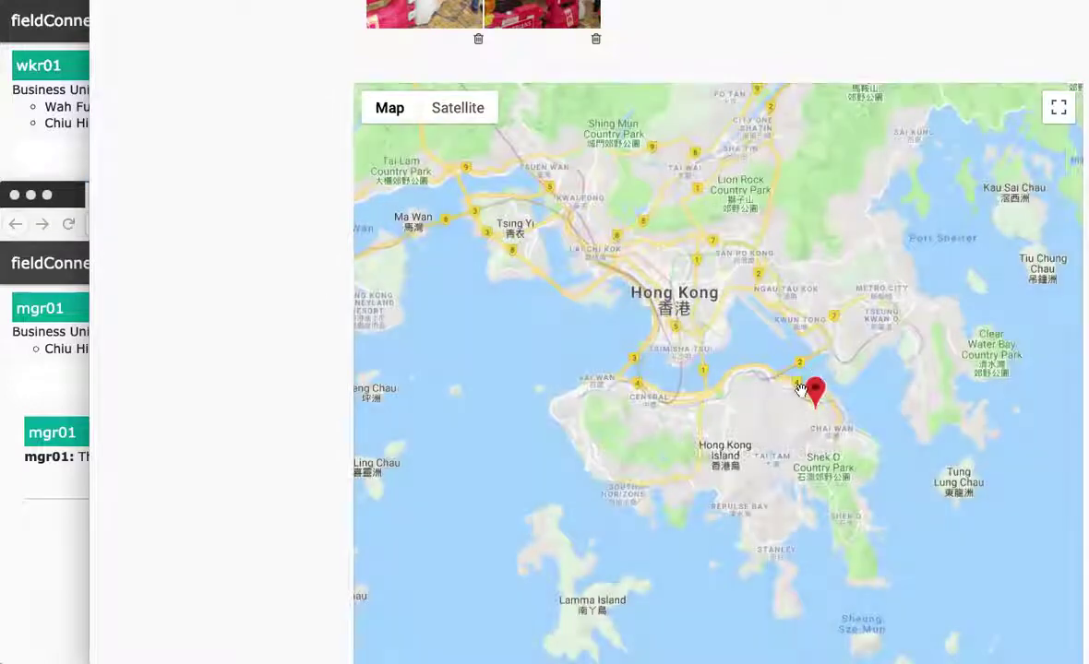
# Zoom the assignment map to street level around the location marker, inspect the marked locations, and return to the uploaded photos
pyautogui.doubleClick(801, 389)
pyautogui.click(818, 404)
pyautogui.moveTo(817, 406); pyautogui.dragTo(688, 380)
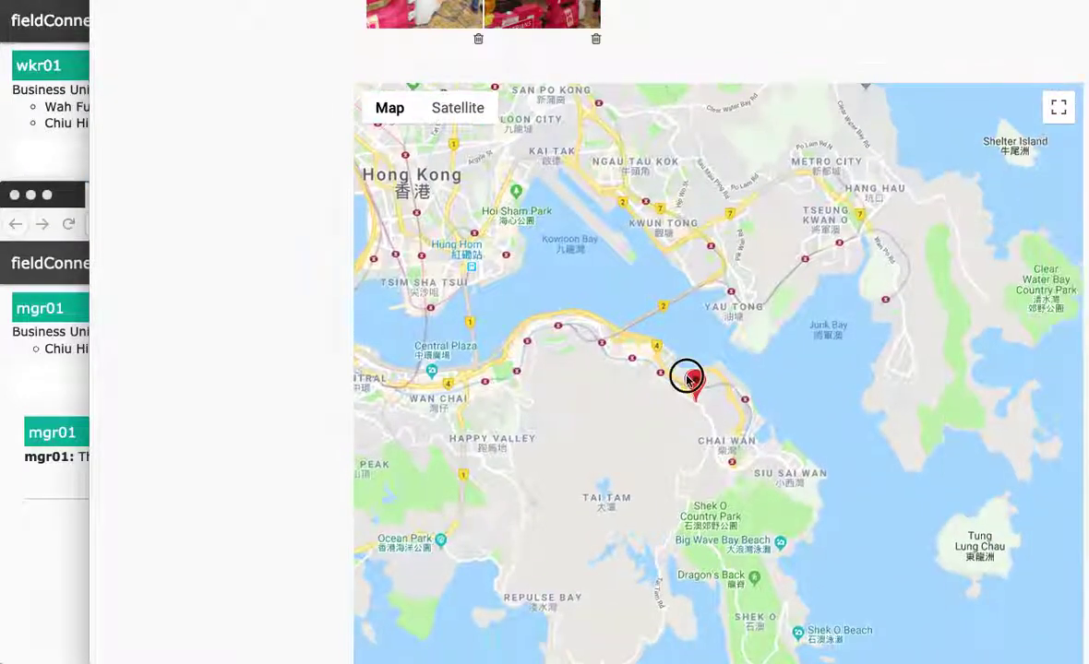
pyautogui.click(687, 377)
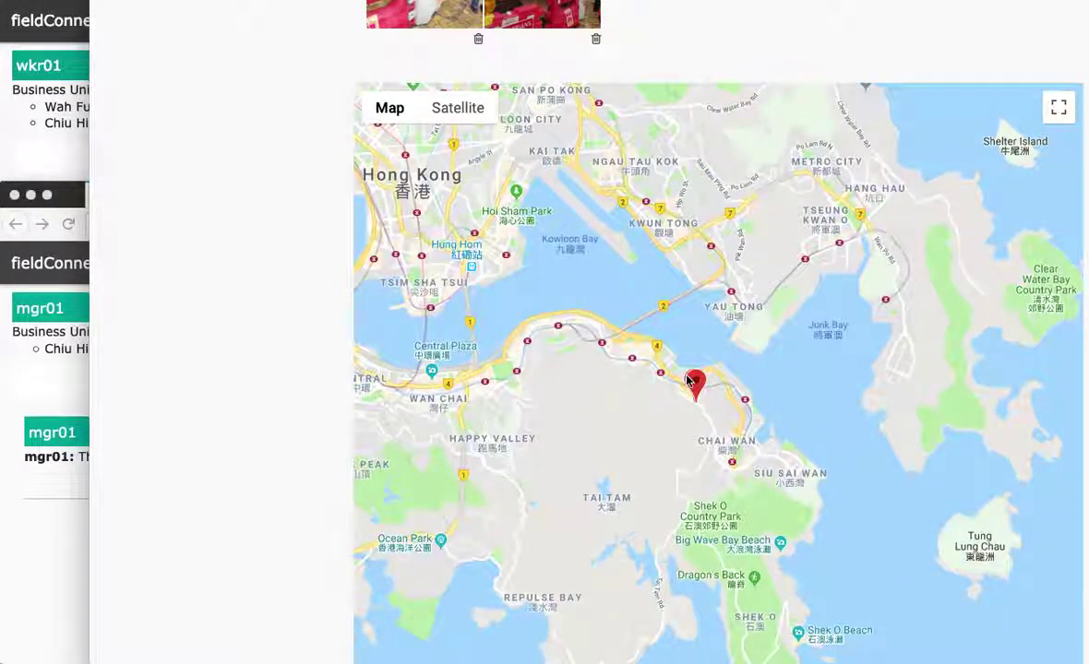
pyautogui.click(686, 376)
pyautogui.scroll(-5, 701, 384)
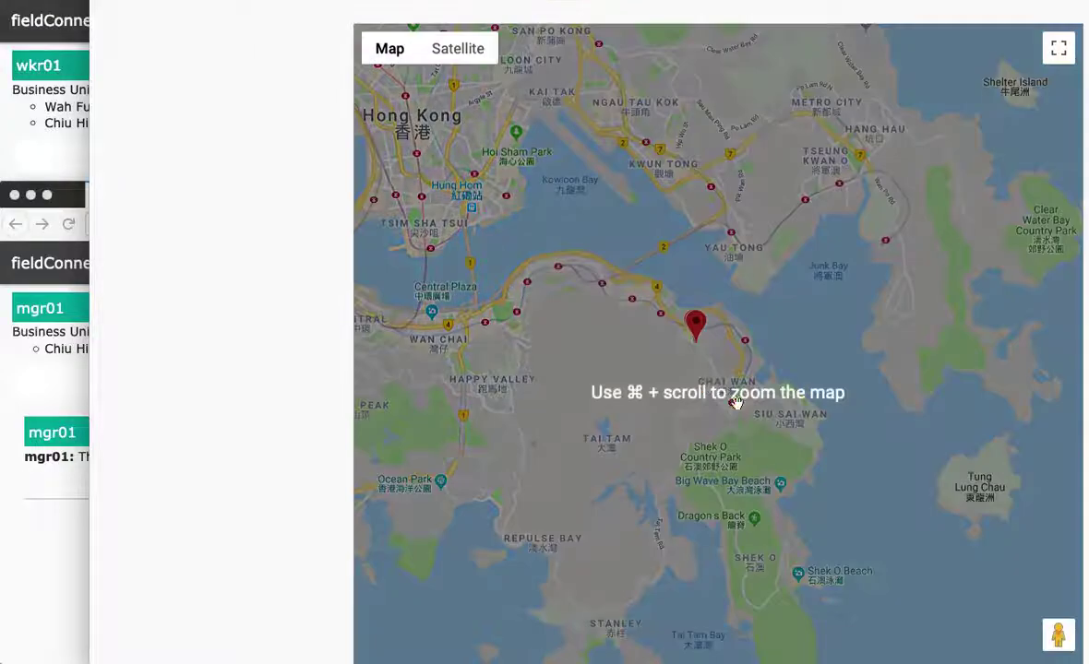
pyautogui.click(1059, 597)
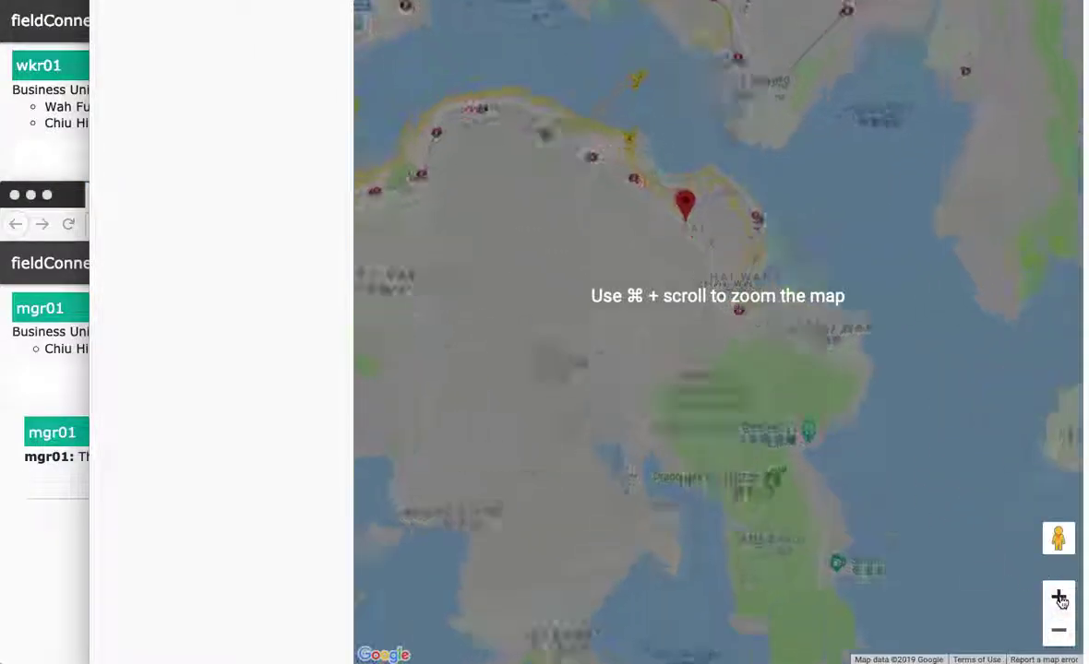
pyautogui.click(1059, 597)
pyautogui.moveTo(649, 225)
pyautogui.mouseDown()
pyautogui.moveTo(656, 350)
pyautogui.moveTo(732, 486)
pyautogui.mouseUp()
pyautogui.click(1060, 599)
pyautogui.click(1060, 599)
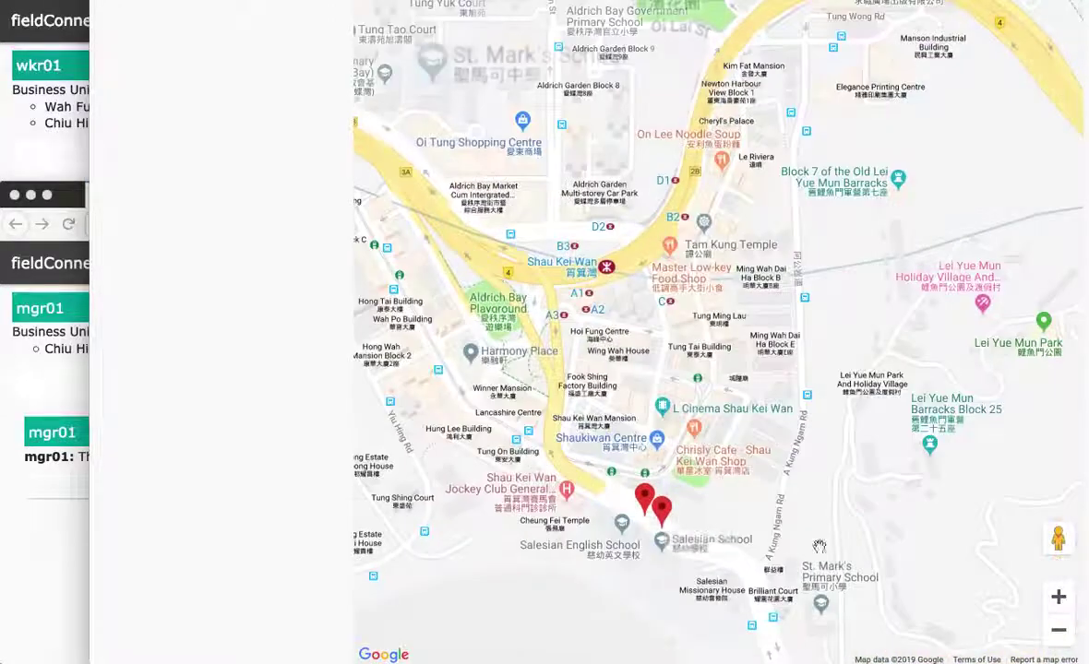
pyautogui.moveTo(704, 535); pyautogui.dragTo(739, 405)
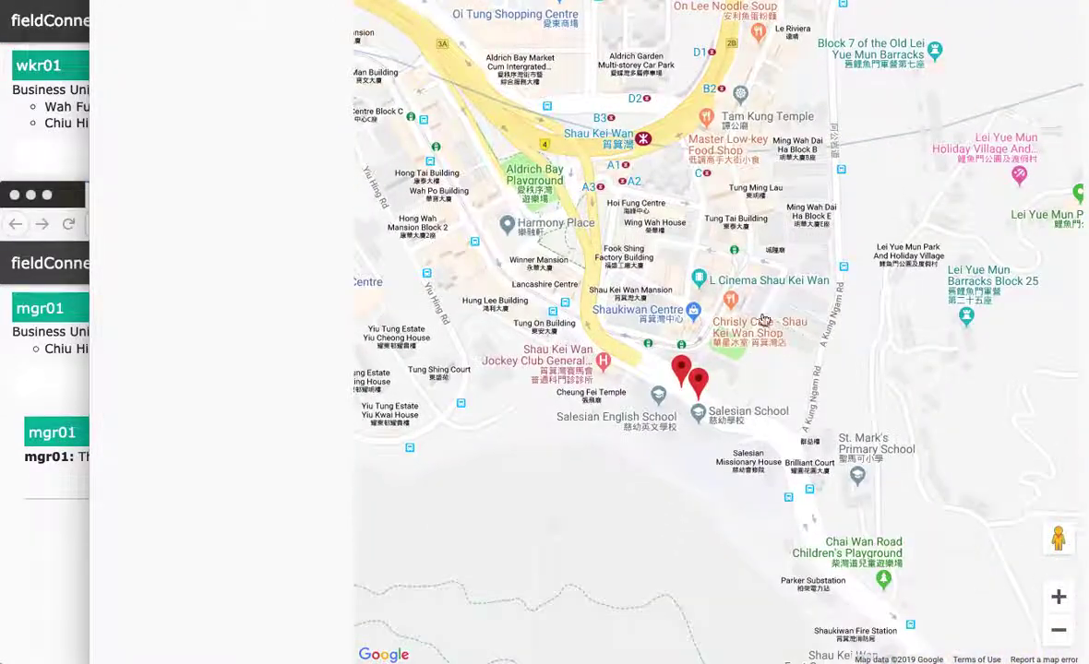
pyautogui.scroll(1, 740, 103)
pyautogui.scroll(10, 740, 103)
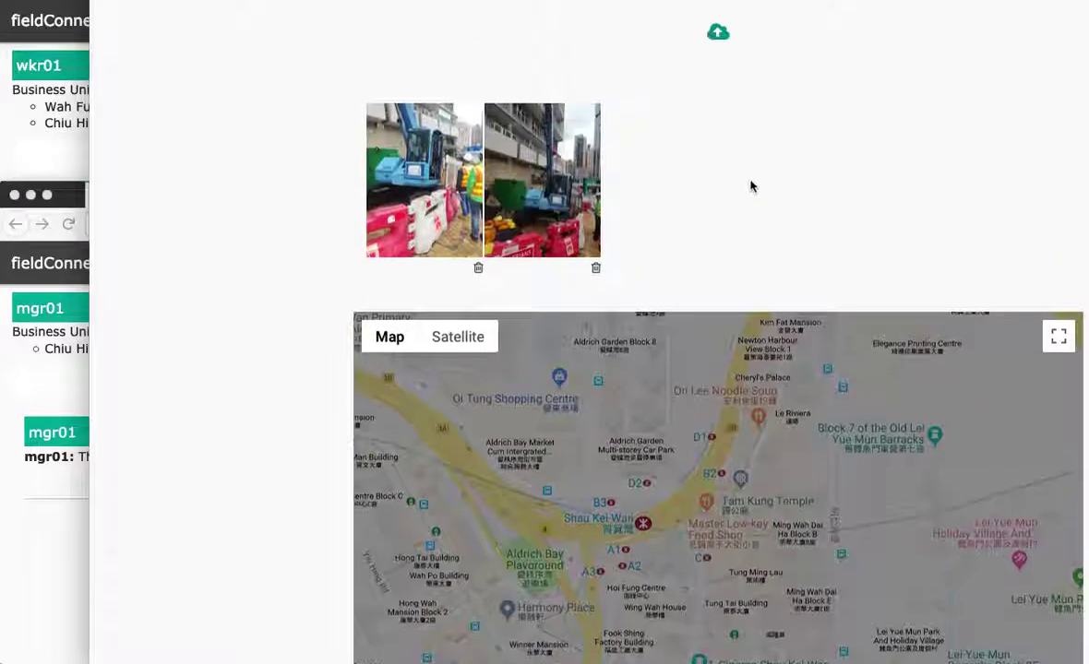